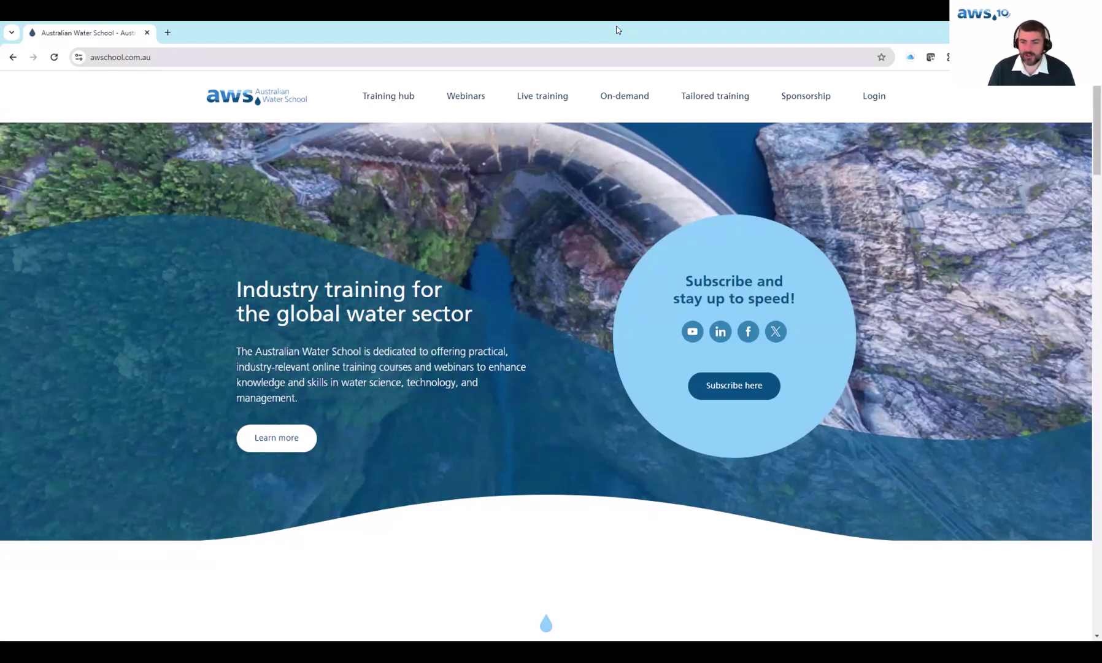
Step: Show the On-demand menu listing the training series, including the HEC-RAS Training Series
mouse_move(608, 102)
left_click(487, 153)
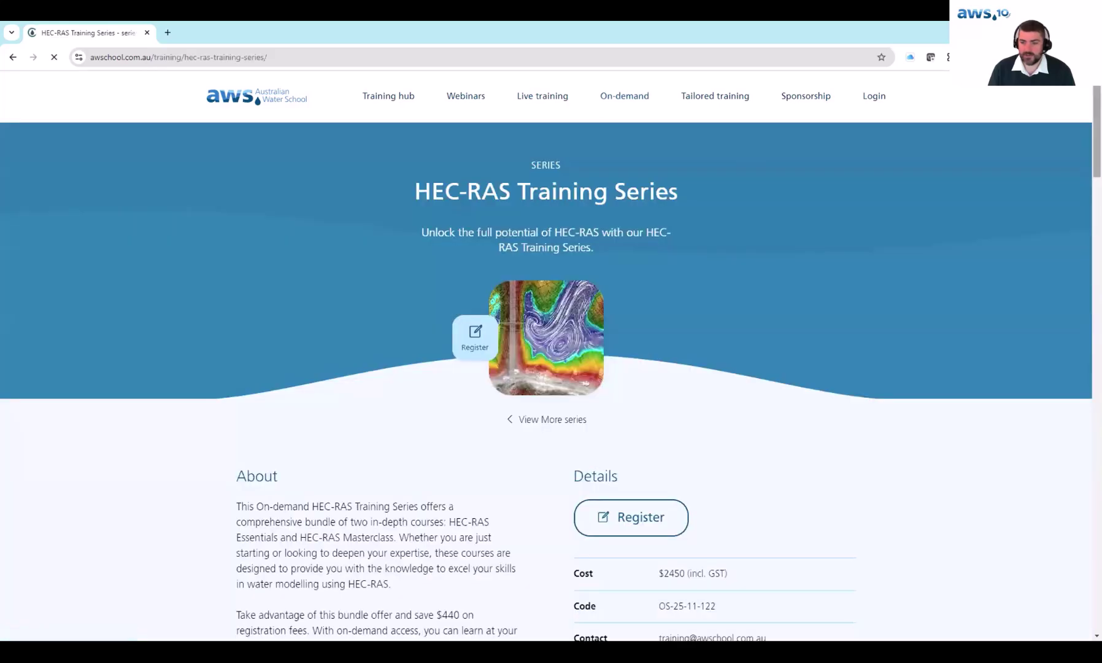
scroll(487, 154, "down", 4)
scroll(546, 381, "down", 4)
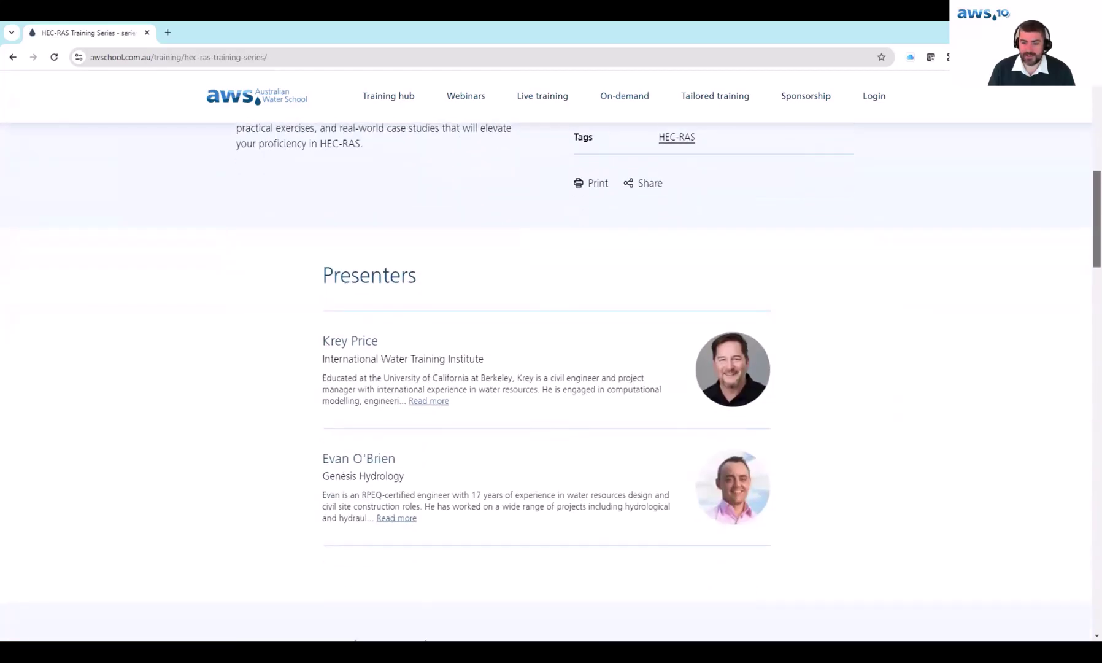
scroll(1081, 331, "down", 10)
scroll(546, 381, "down", 13)
scroll(546, 380, "up", 1)
scroll(546, 381, "up", 20)
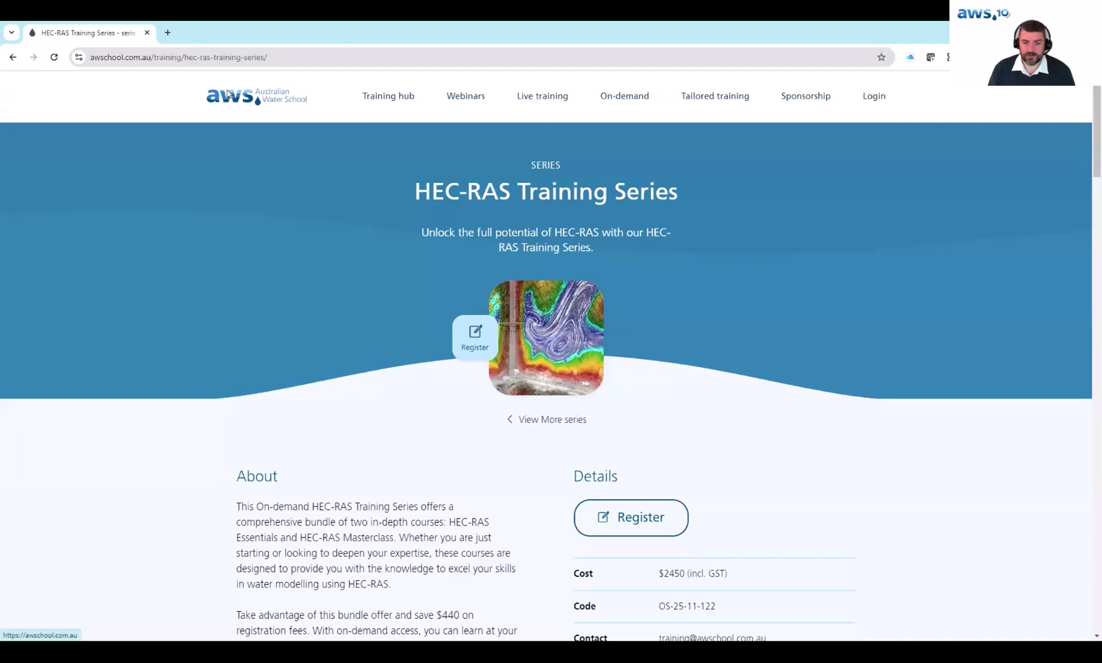
left_click(228, 93)
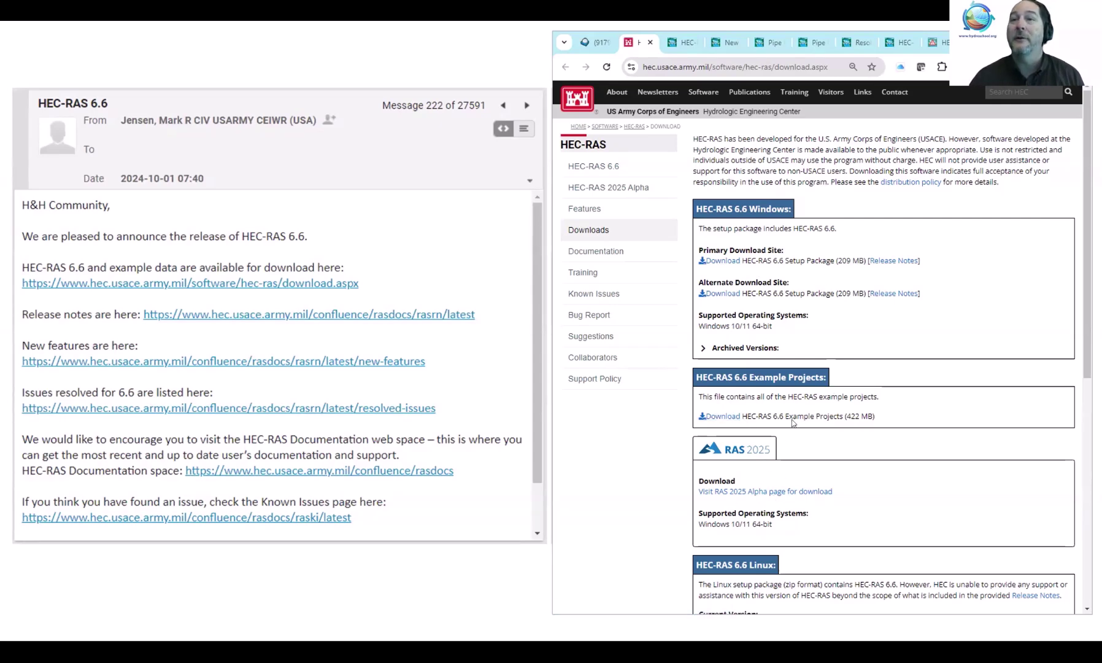
Step: Bring up the HEC-RAS 6.6 Release Notes page and scroll through it
left_click(674, 44)
scroll(1075, 270, "down", 4)
left_click_drag(1075, 270, 1046, 159)
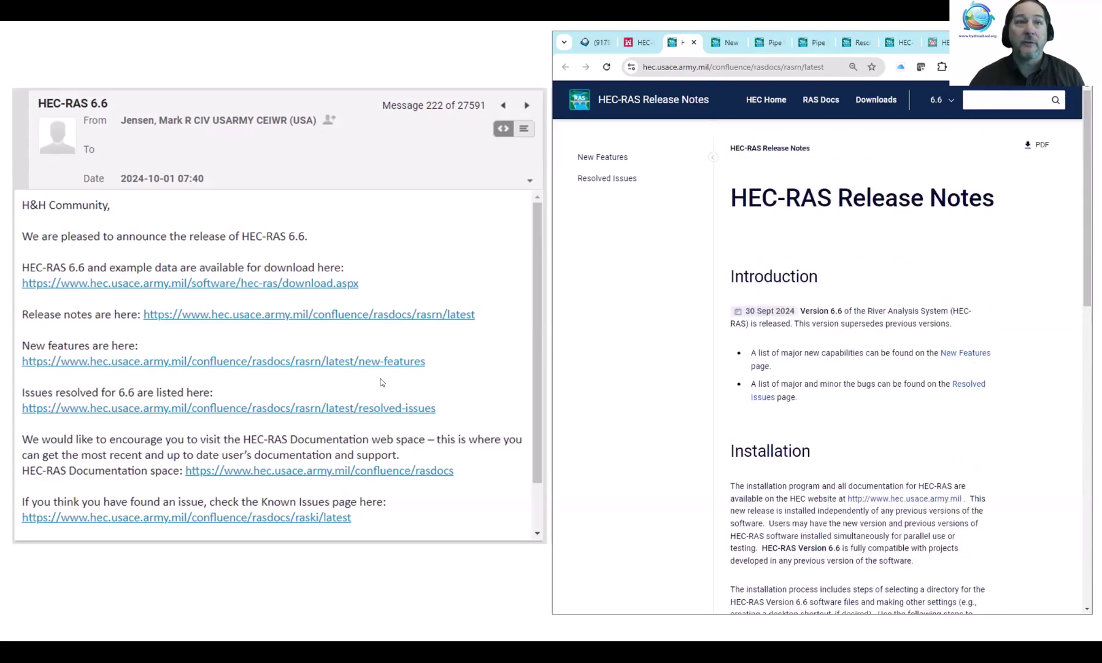
Step: Show the 6.6 New Features page scrolled down to the Pipes (beta) section
left_click(729, 42)
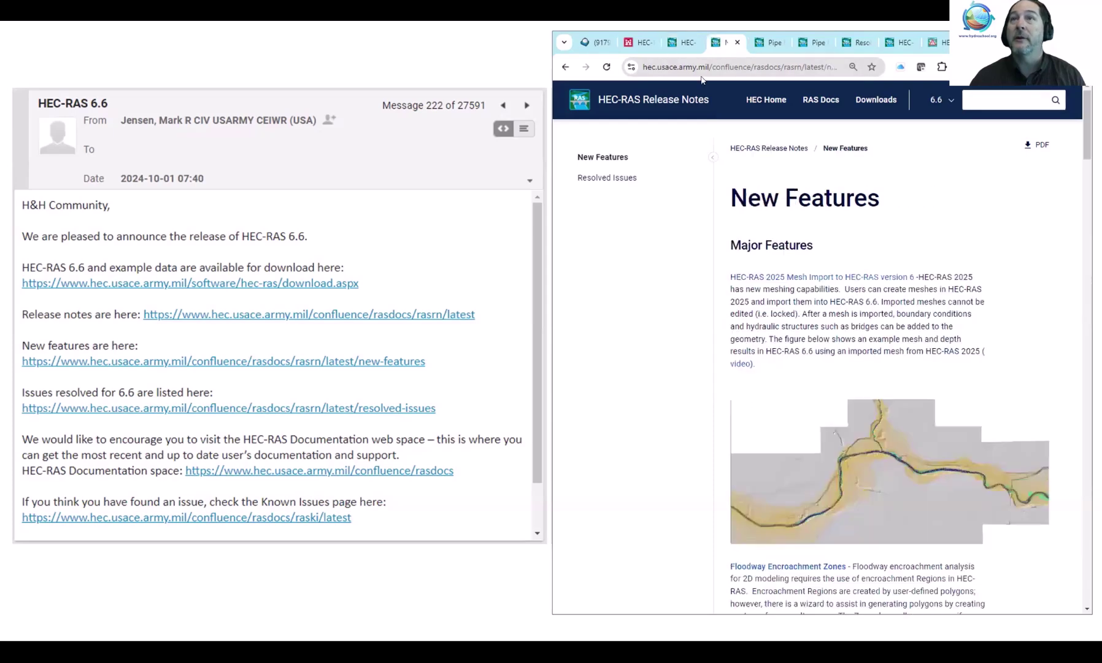
scroll(1083, 131, "down", 5)
scroll(859, 368, "down", 12)
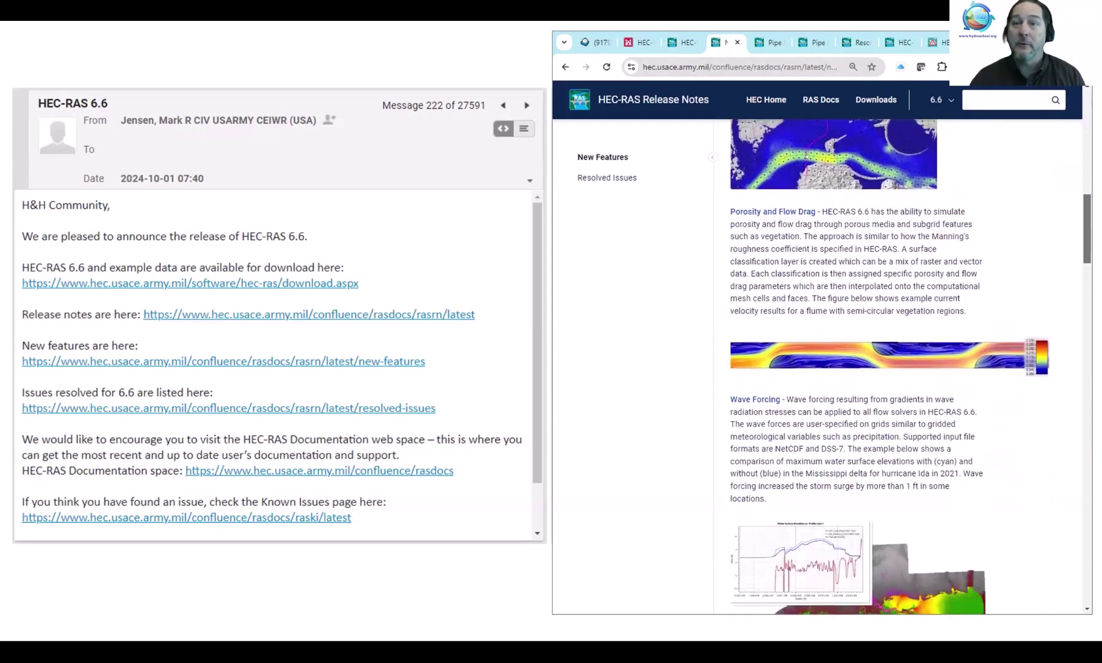
scroll(1042, 530, "down", 15)
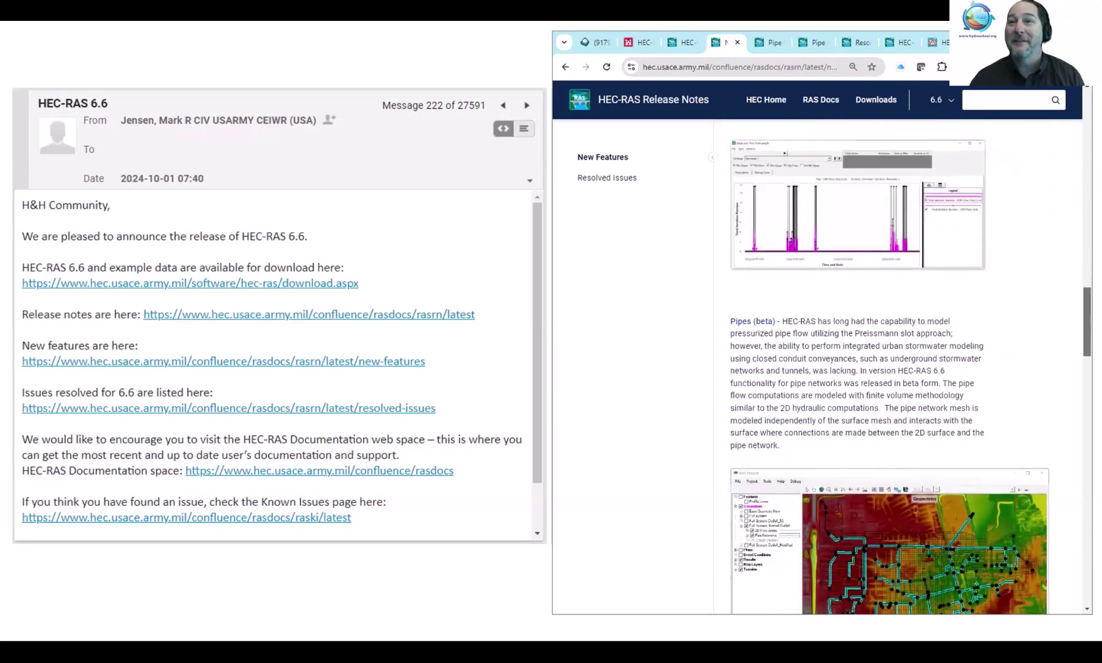
scroll(890, 330, "down", 1)
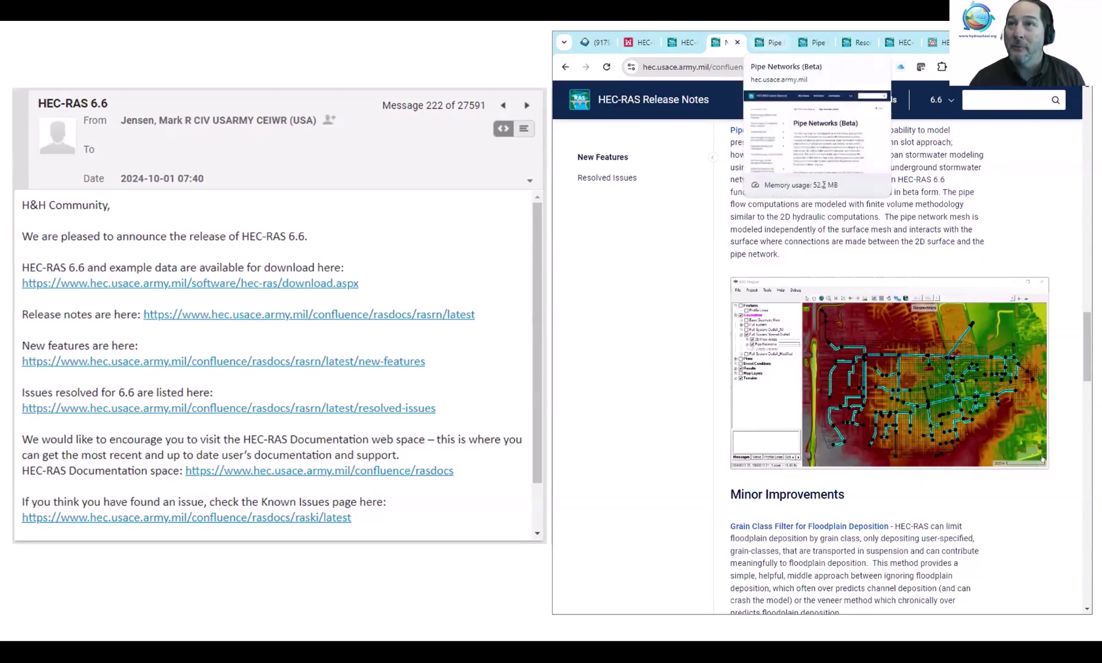
Step: Read through the Pipe Networks (Beta) manual page
left_click(770, 42)
scroll(1083, 165, "down", 3)
scroll(859, 368, "down", 7)
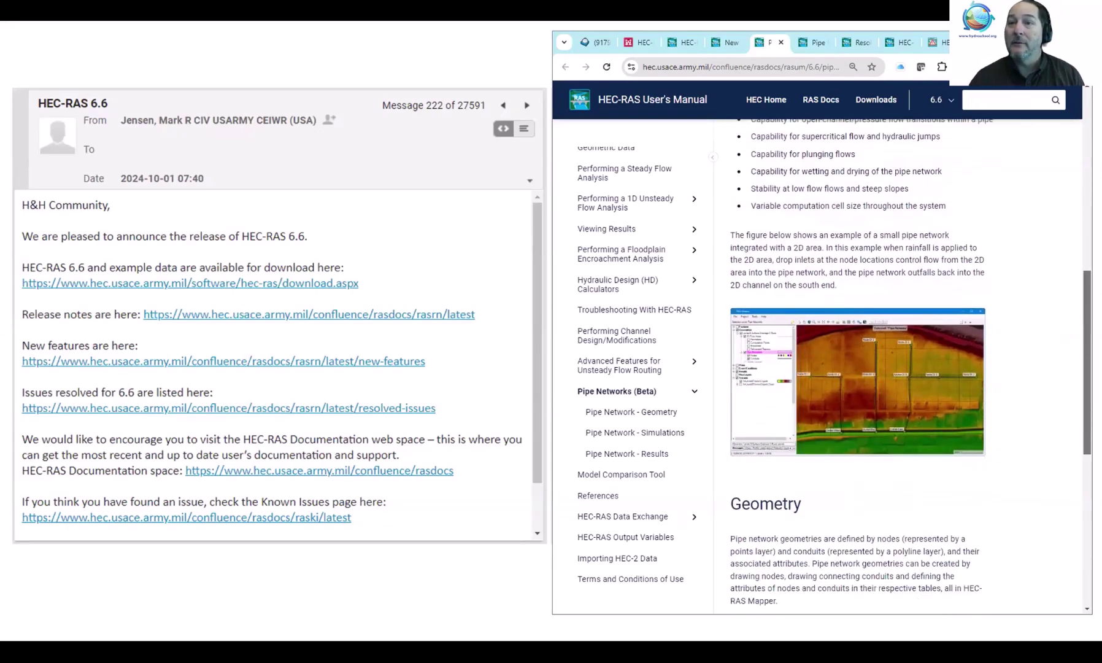
scroll(859, 368, "down", 2)
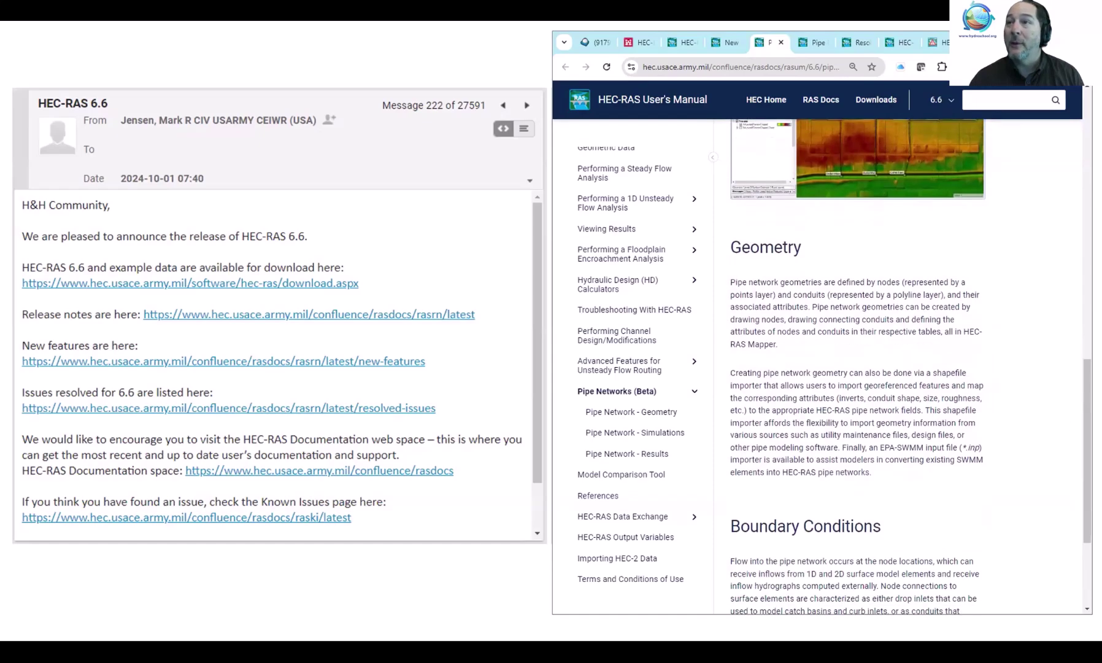
scroll(1074, 137, "up", 13)
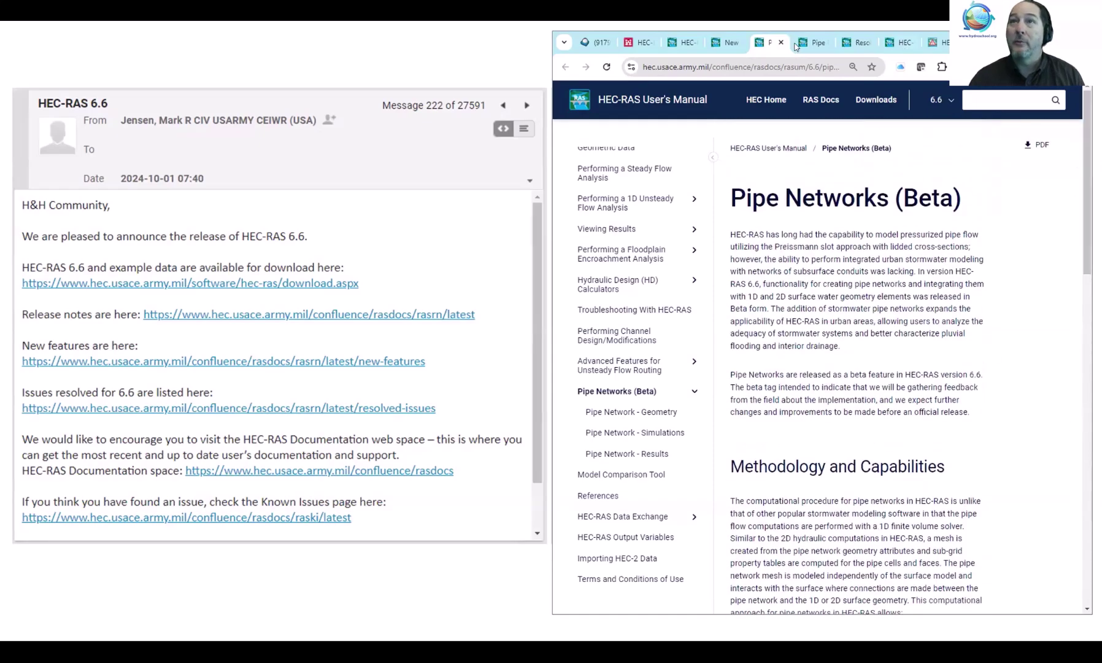
Step: Scroll the Pipe Network - Geometry page down to its node type descriptions
left_click(802, 44)
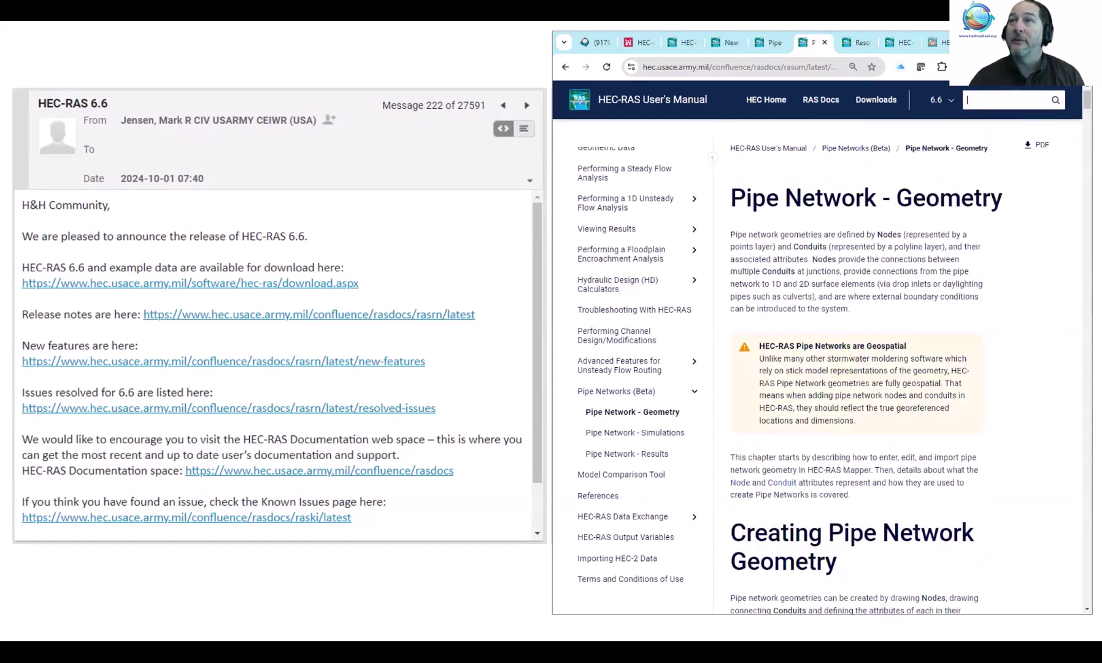
scroll(858, 368, "down", 15)
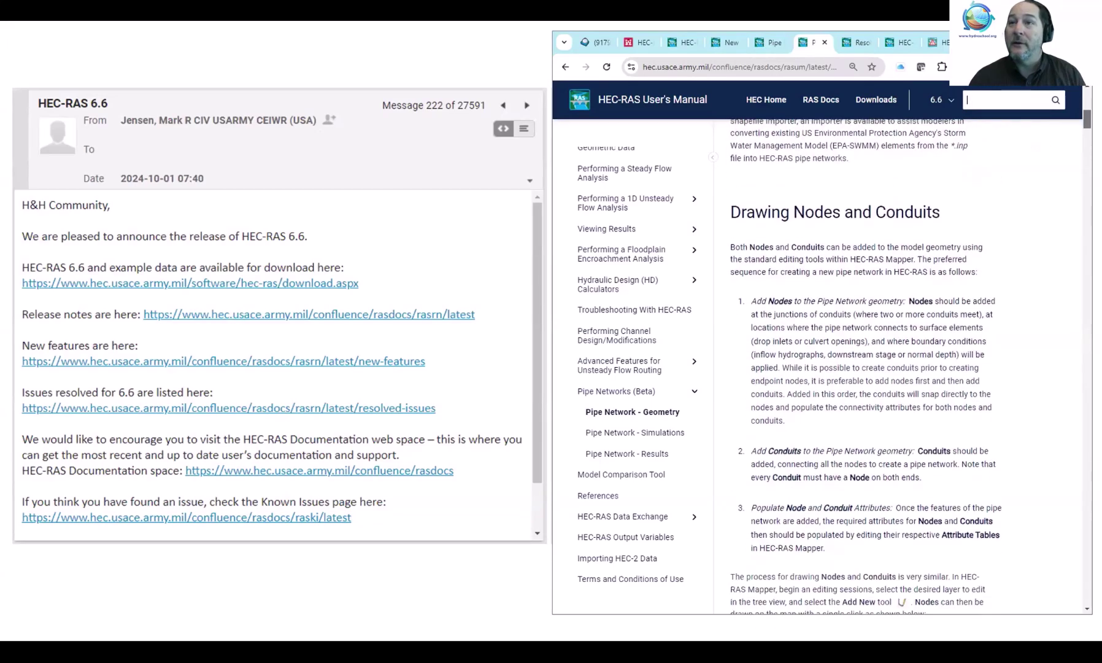
scroll(858, 368, "down", 15)
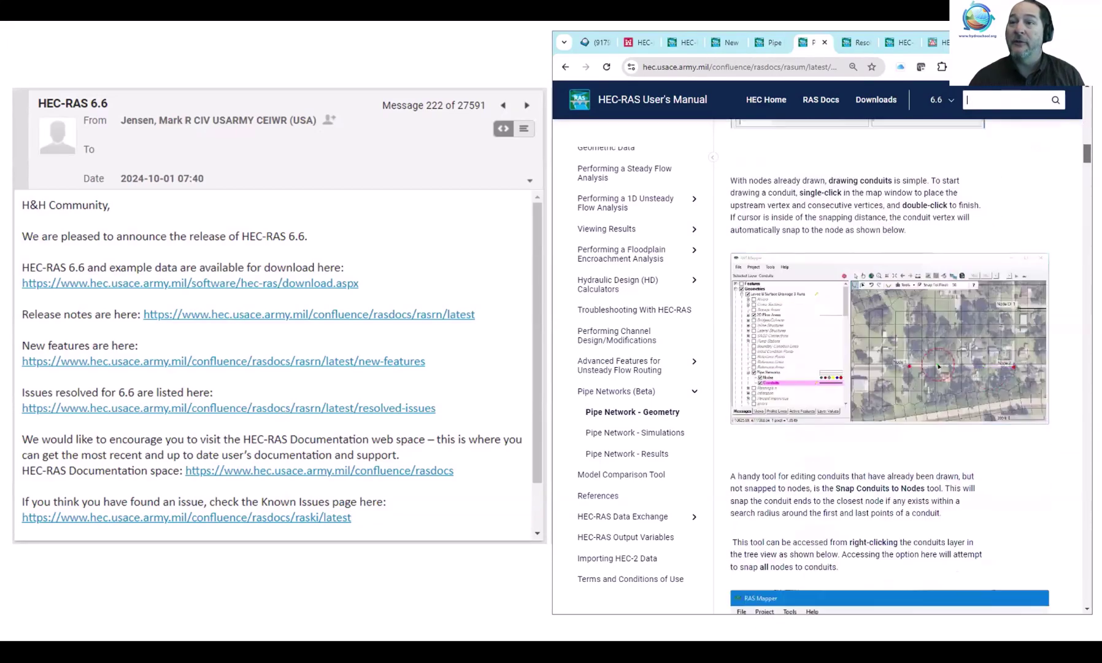
scroll(890, 368, "down", 15)
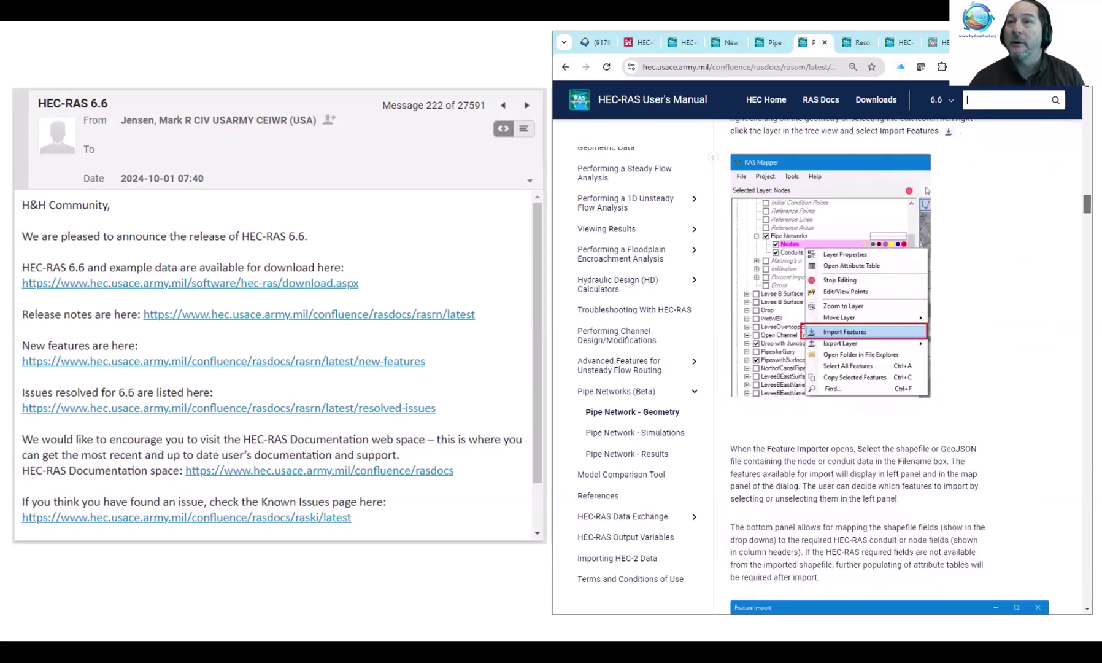
scroll(889, 368, "down", 15)
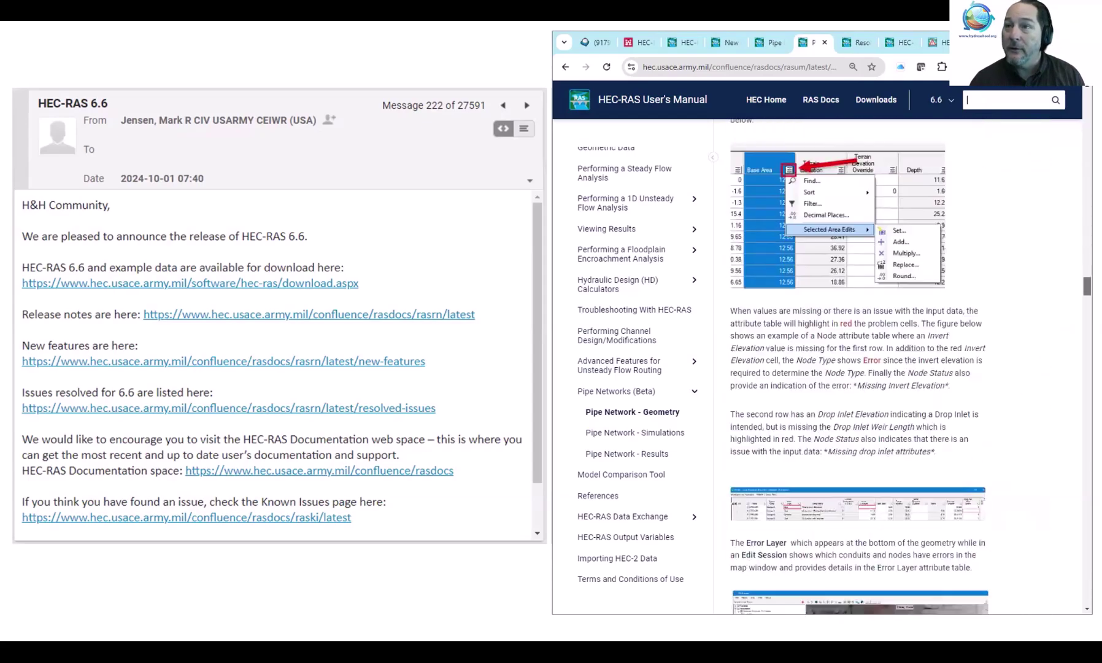
scroll(889, 368, "down", 10)
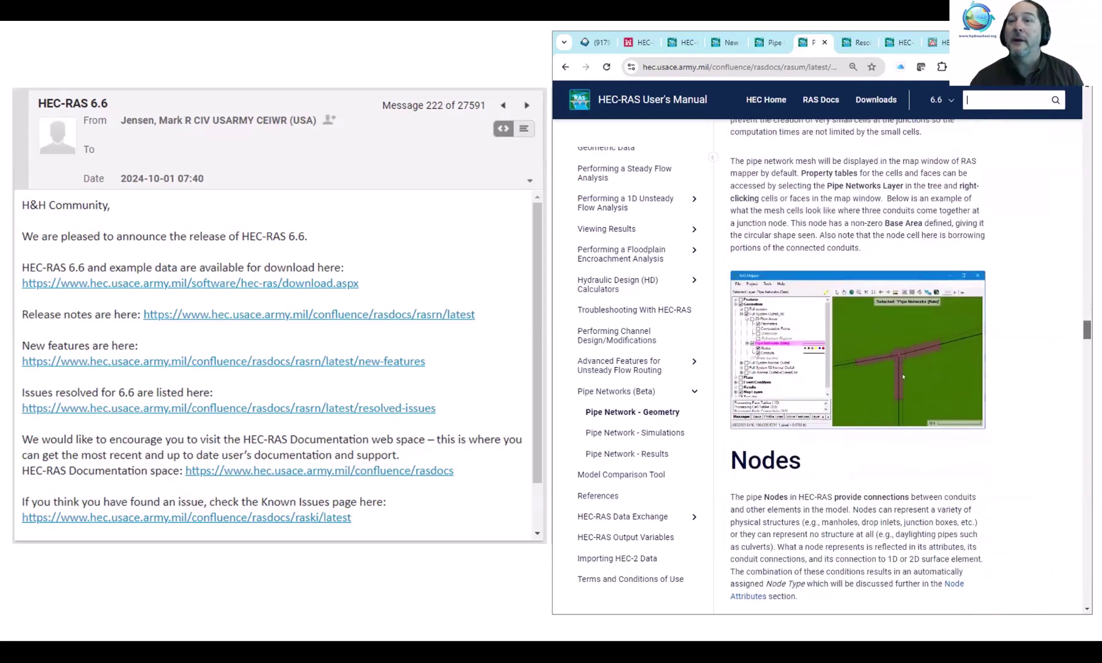
scroll(889, 368, "down", 8)
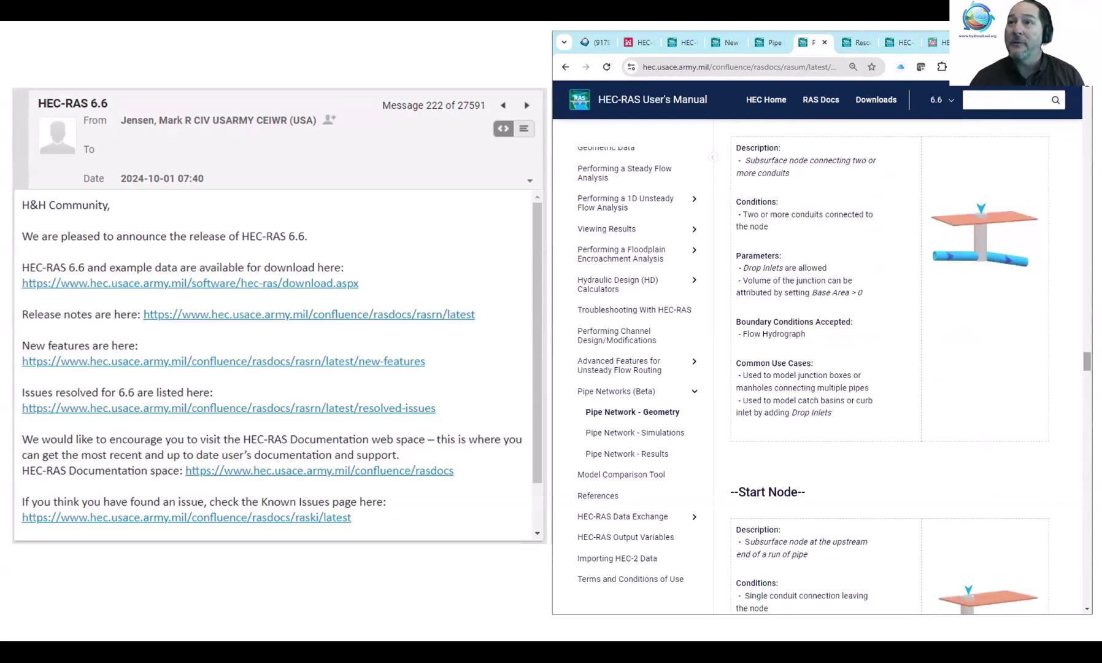
scroll(889, 369, "down", 5)
scroll(890, 368, "down", 6)
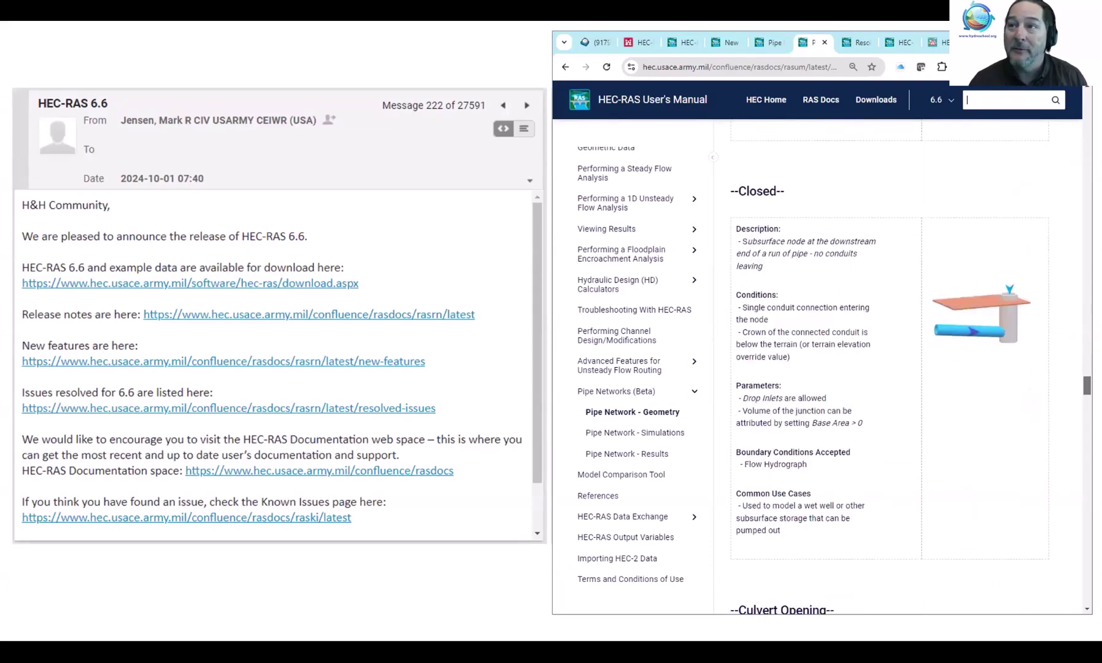
scroll(1081, 416, "down", 12)
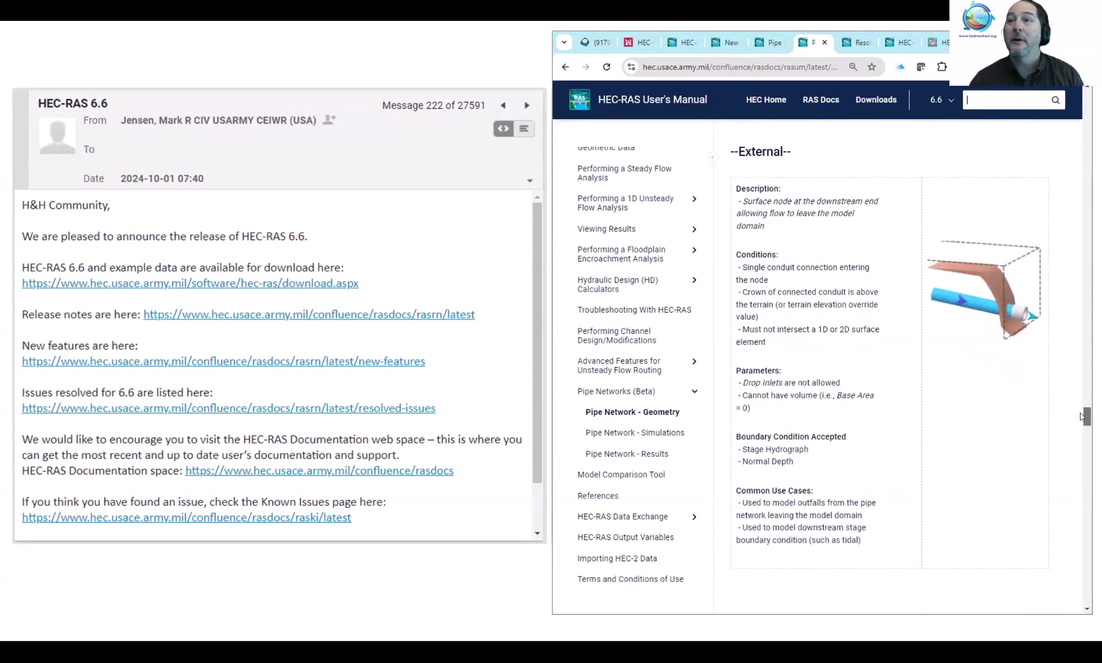
left_click_drag(1081, 416, 1084, 170)
Step: Review the 6.6 Resolved Issues page of the release notes
left_click(850, 41)
scroll(889, 368, "down", 4)
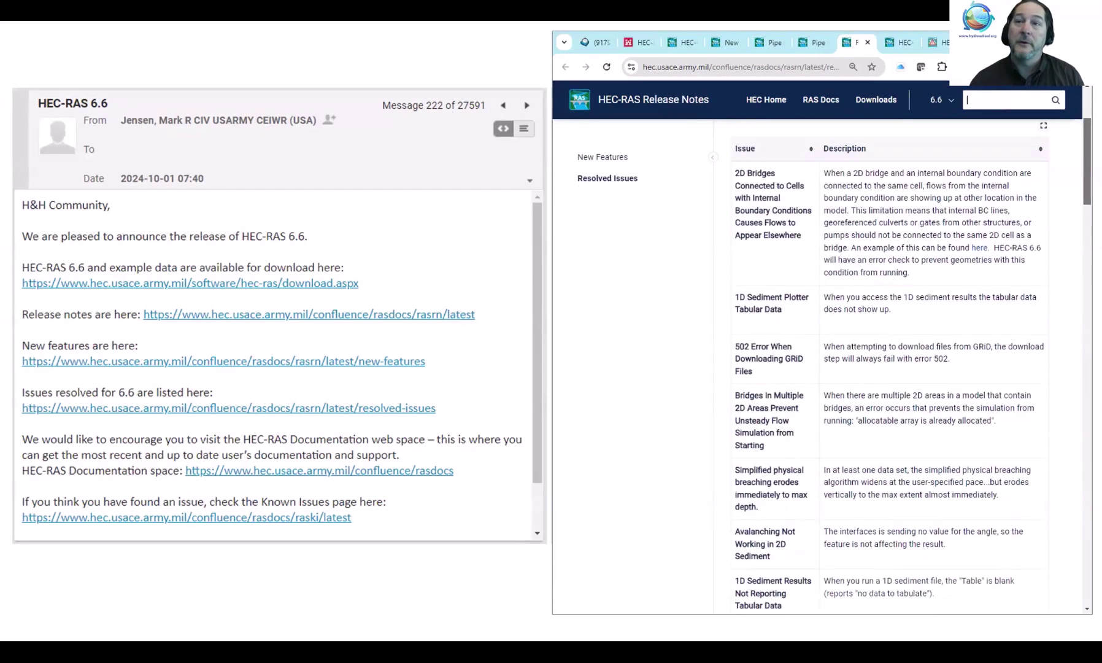
scroll(890, 368, "down", 2)
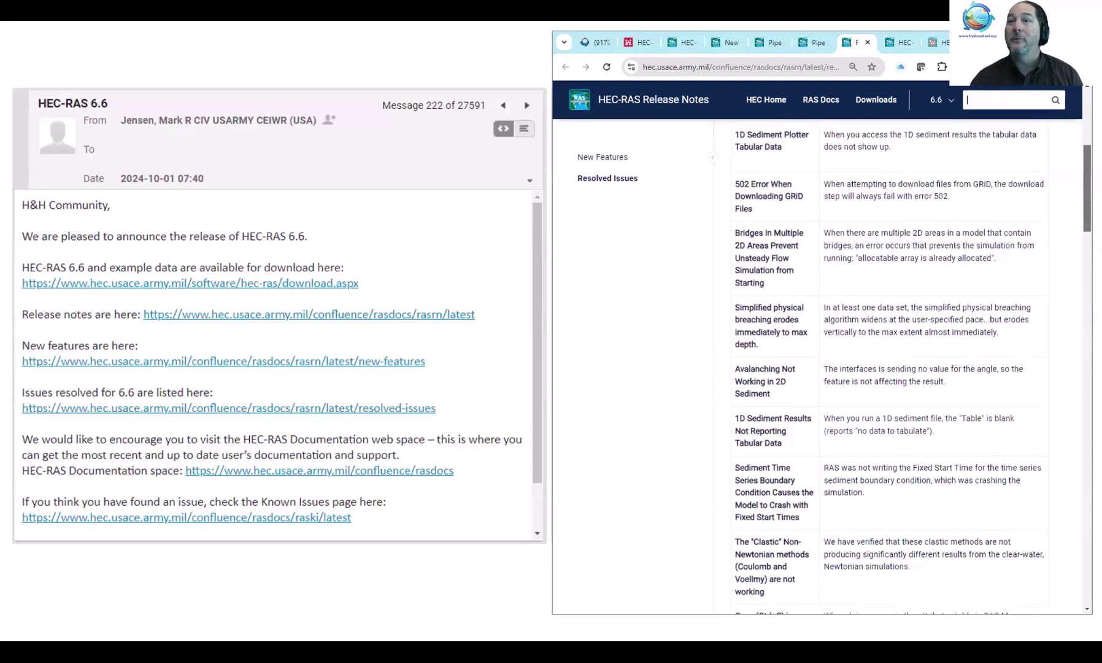
scroll(890, 368, "down", 5)
scroll(890, 368, "up", 12)
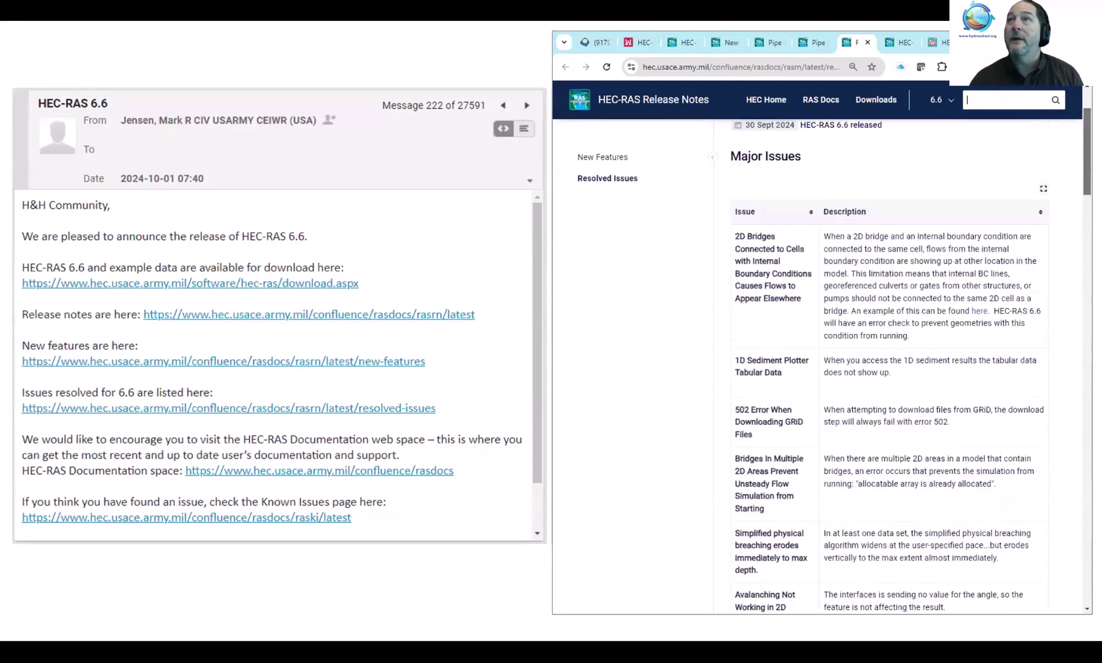
Step: Visit the Documentation home page, then scan the HEC-RAS Known Issues page
left_click(895, 44)
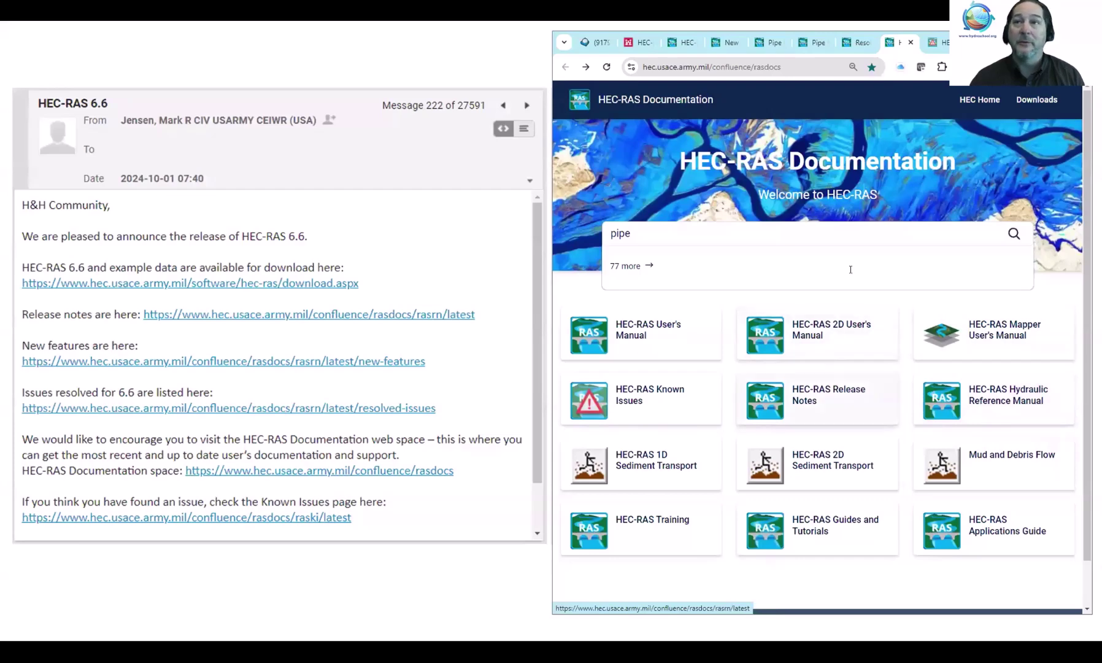
left_click(934, 46)
scroll(1084, 166, "down", 8)
scroll(1084, 165, "up", 8)
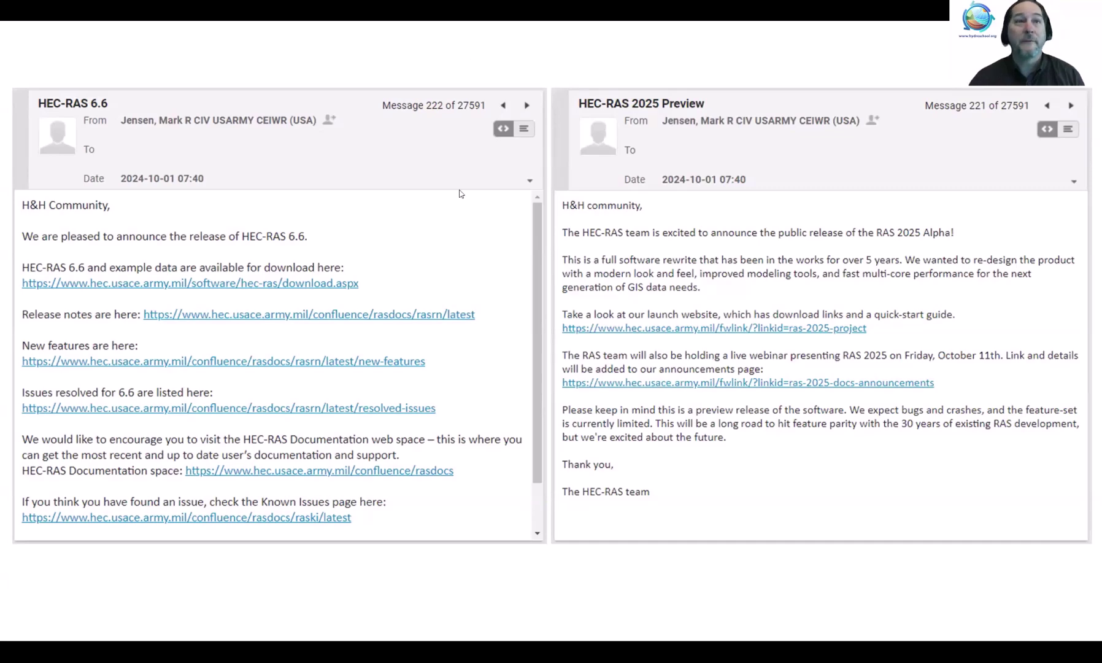
Step: Show the RAS 2025 Alpha web page, then the local HEC-RAS 2025 Alpha folder with ras.exe
key("alt+Tab")
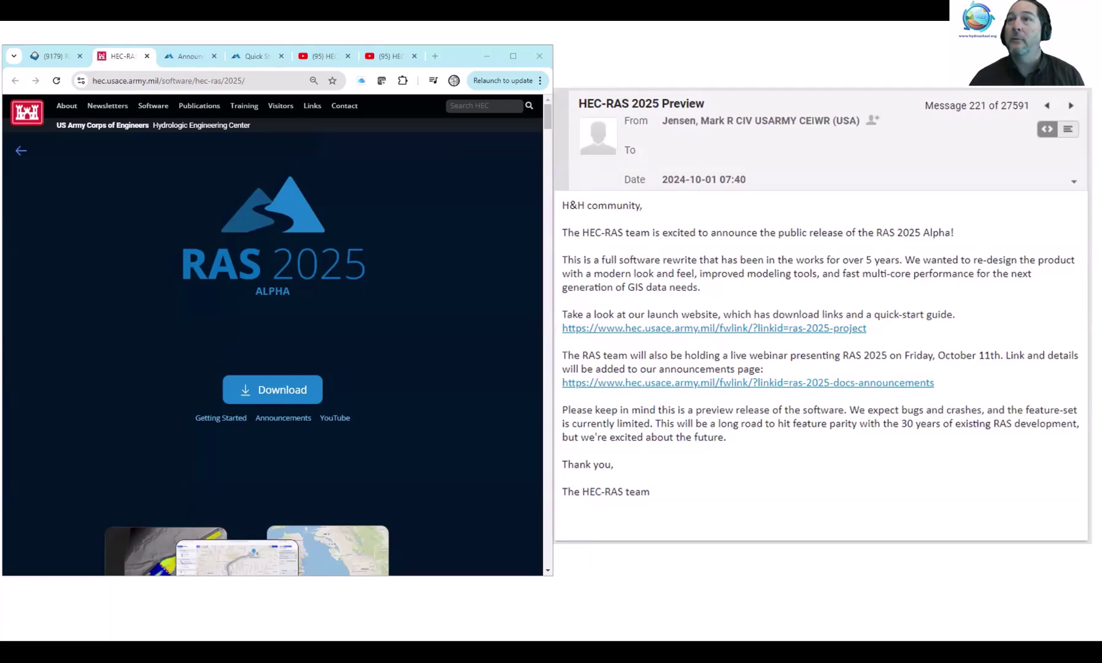
key("alt+Tab")
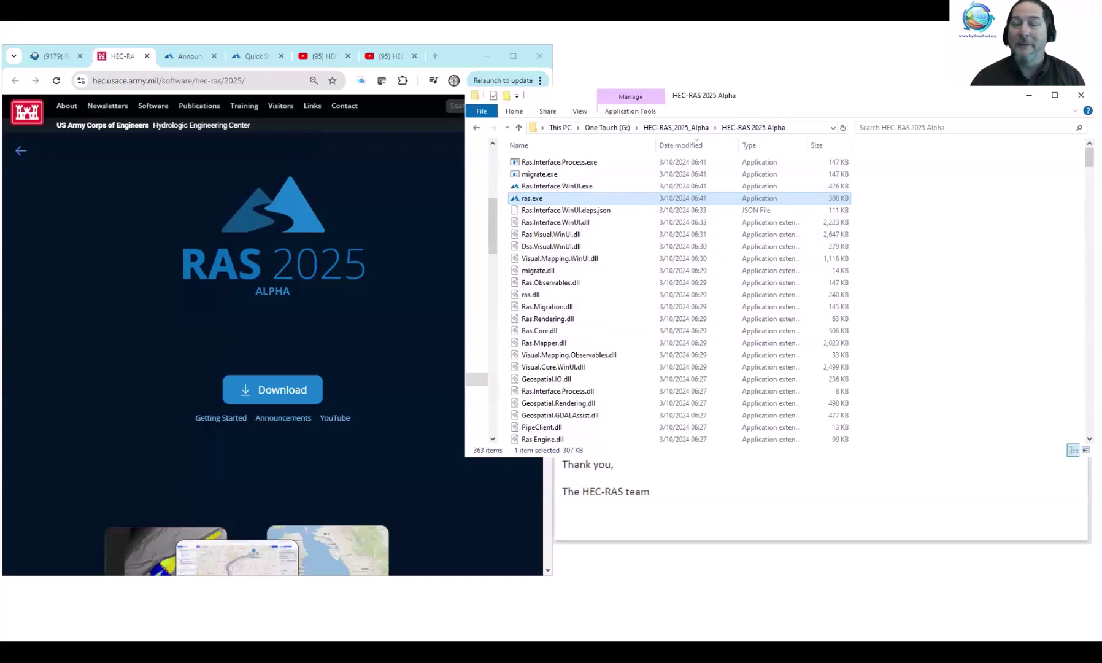
Step: Launch ras.exe and scroll the Releases list on the RAS 2025 start screen
key("Return")
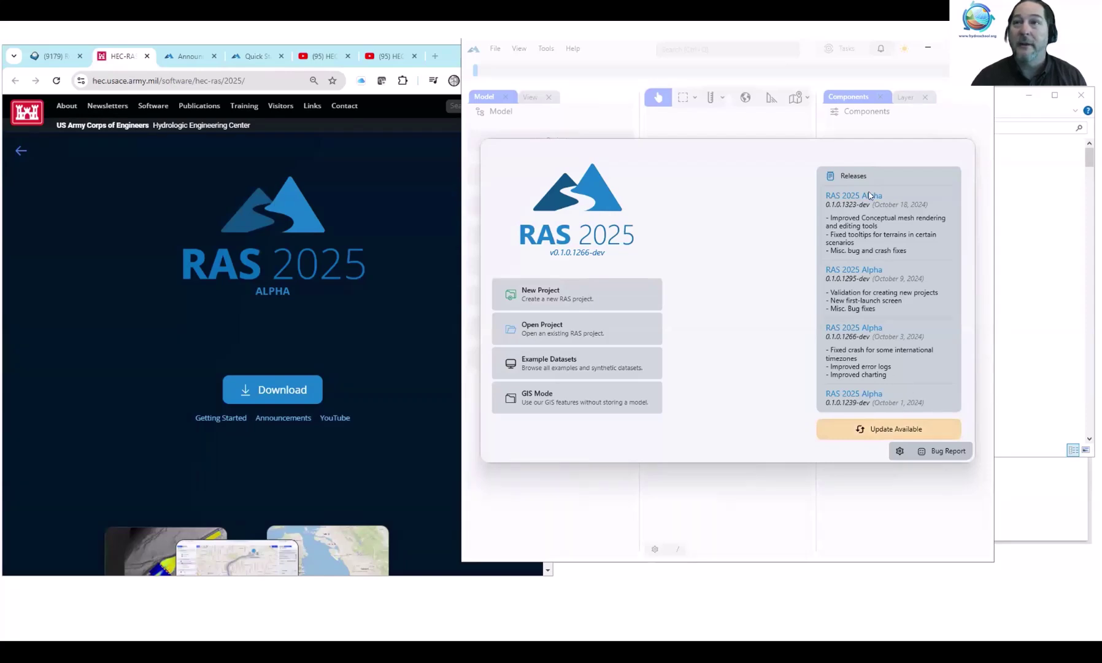
scroll(877, 273, "down", 5)
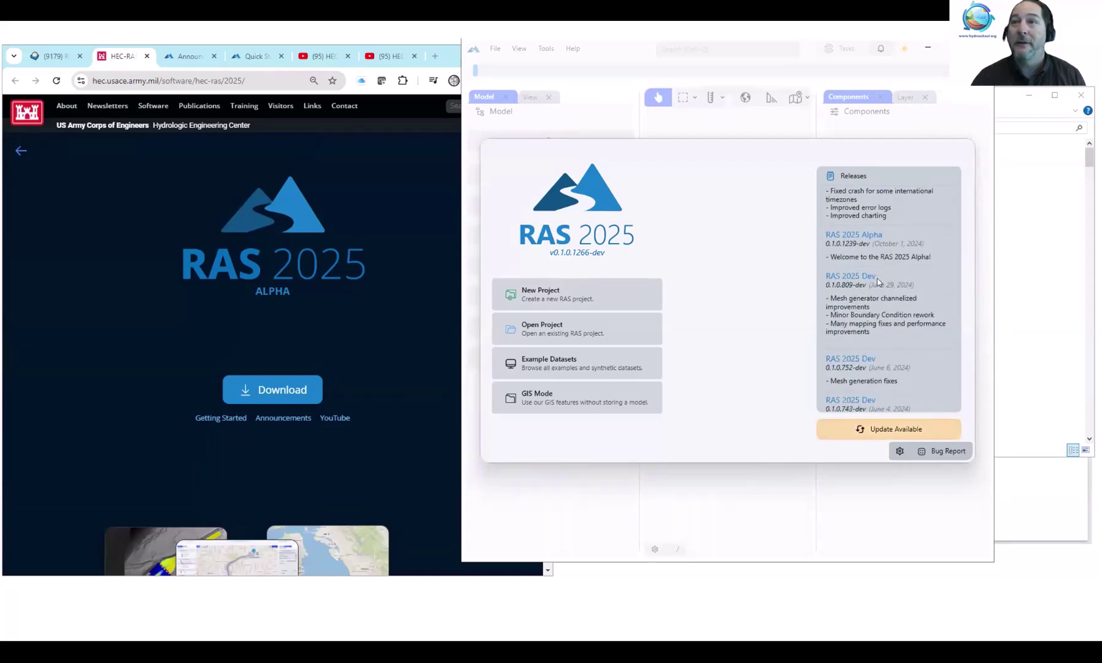
Step: Move RAS 2025 aside and scroll the RAS 2025 Alpha page's feature sections, returning near the top
scroll(877, 281, "up", 5)
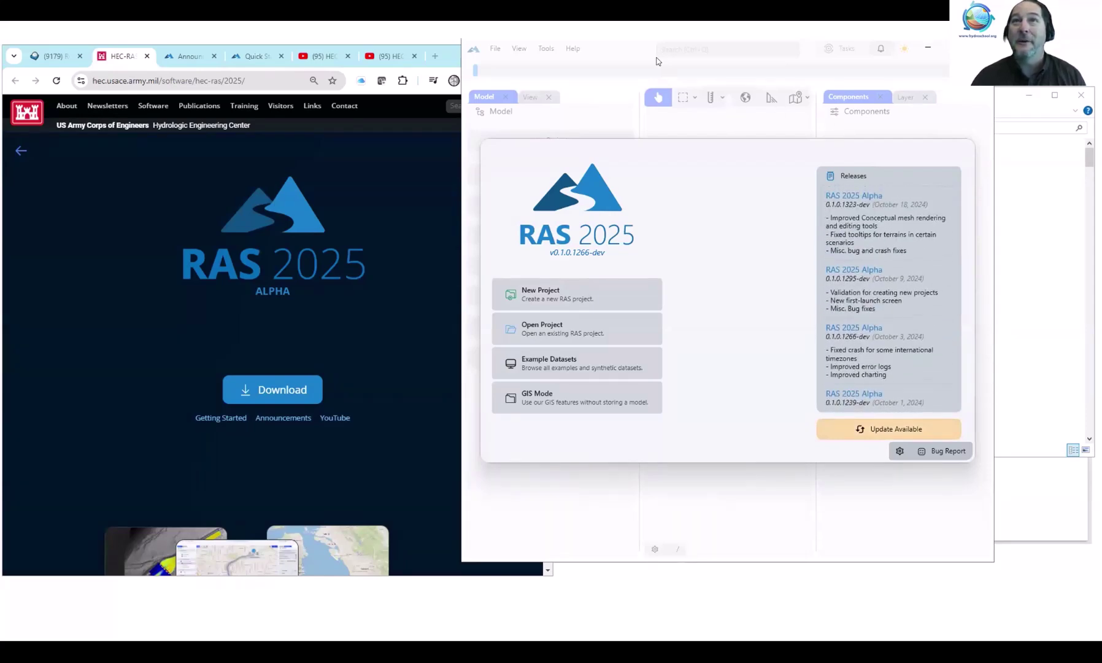
left_click_drag(609, 44, 612, 60)
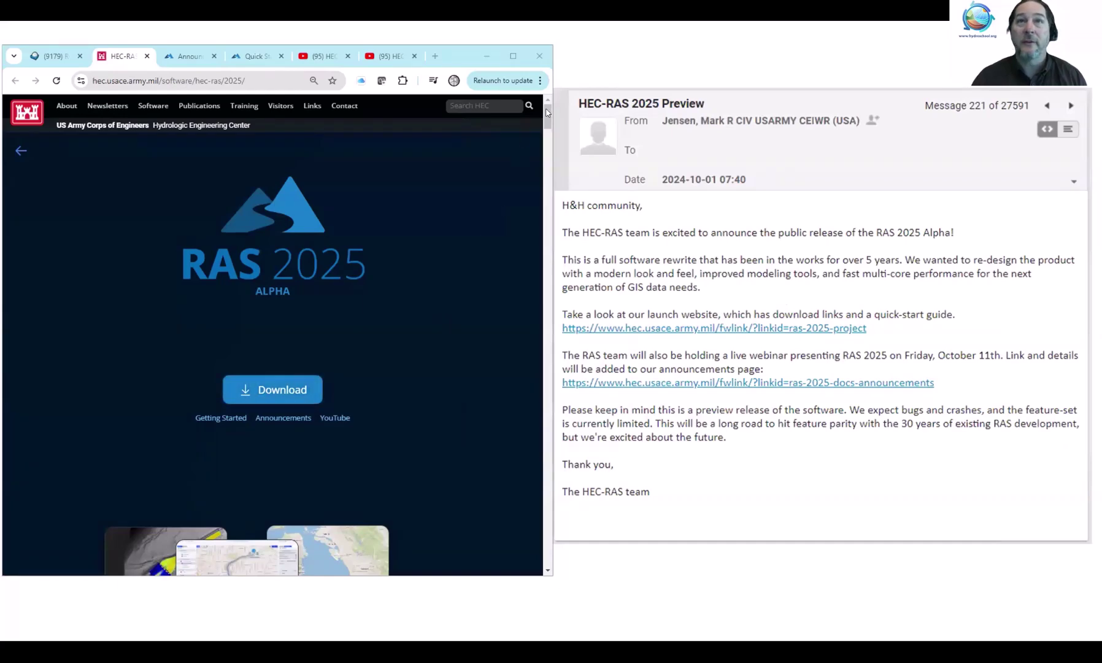
left_click_drag(547, 118, 553, 184)
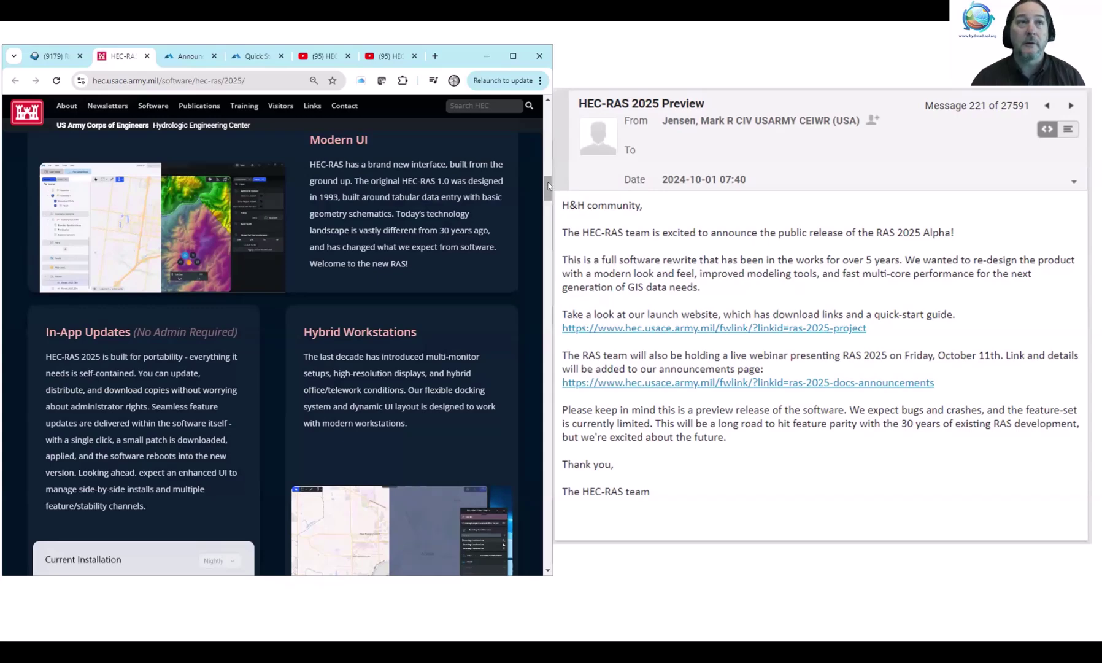
left_click_drag(548, 186, 556, 224)
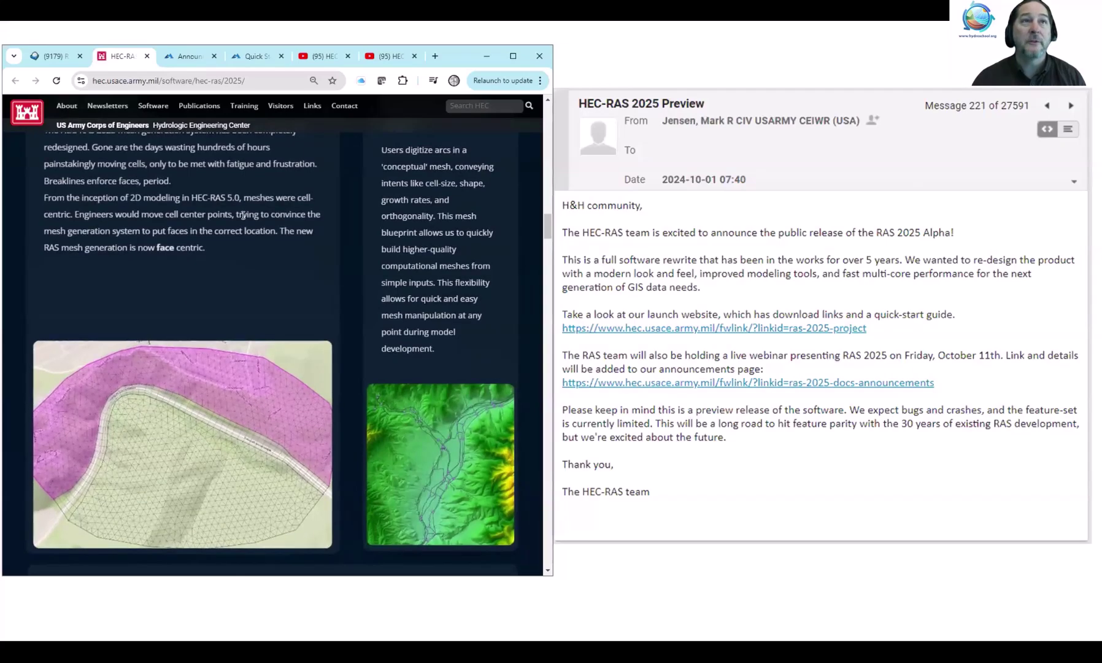
scroll(548, 228, "up", 1)
left_click_drag(548, 228, 555, 131)
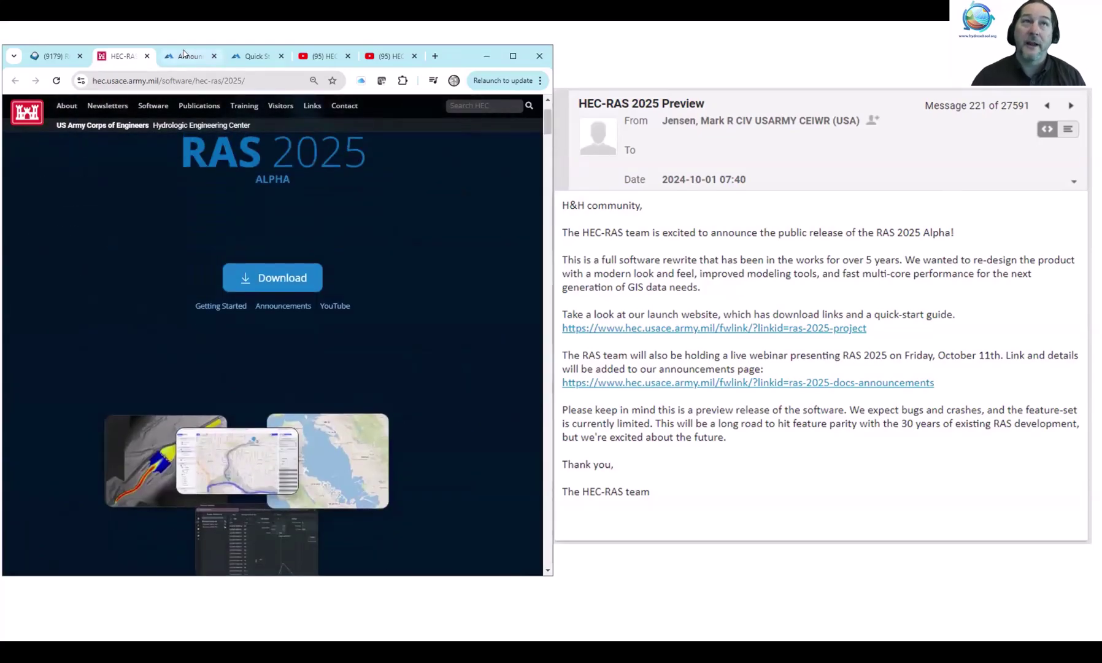
Step: View the Announcements page and Quick Start Guide, then the HEC-RAS 2025 YouTube channel
left_click(184, 57)
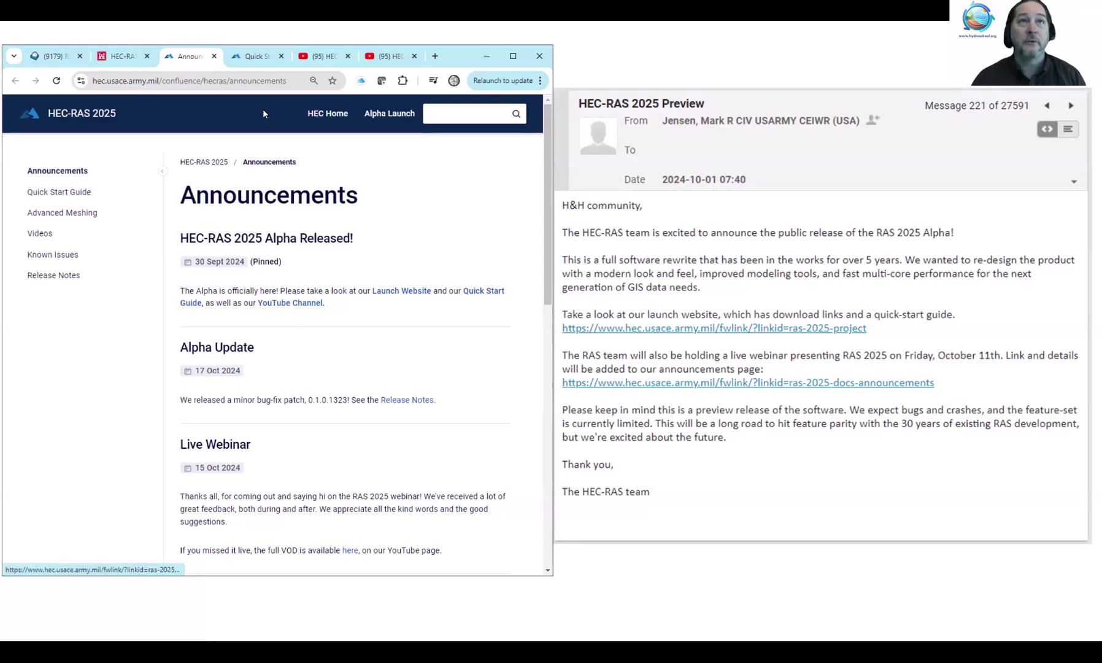
left_click(254, 57)
left_click_drag(544, 111, 315, 62)
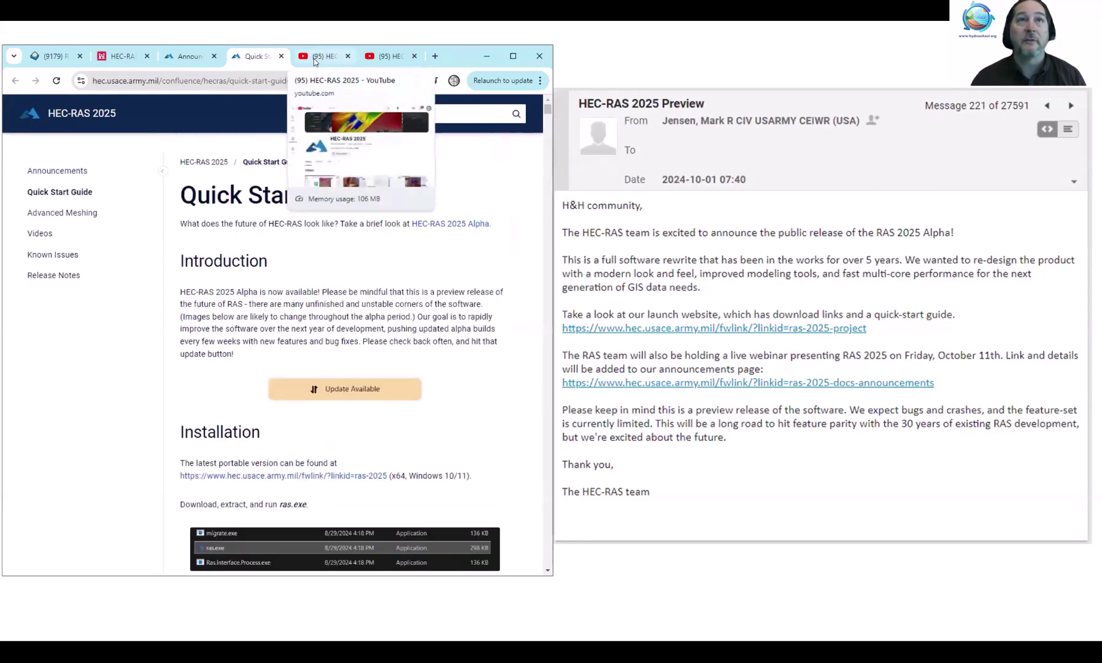
left_click(315, 58)
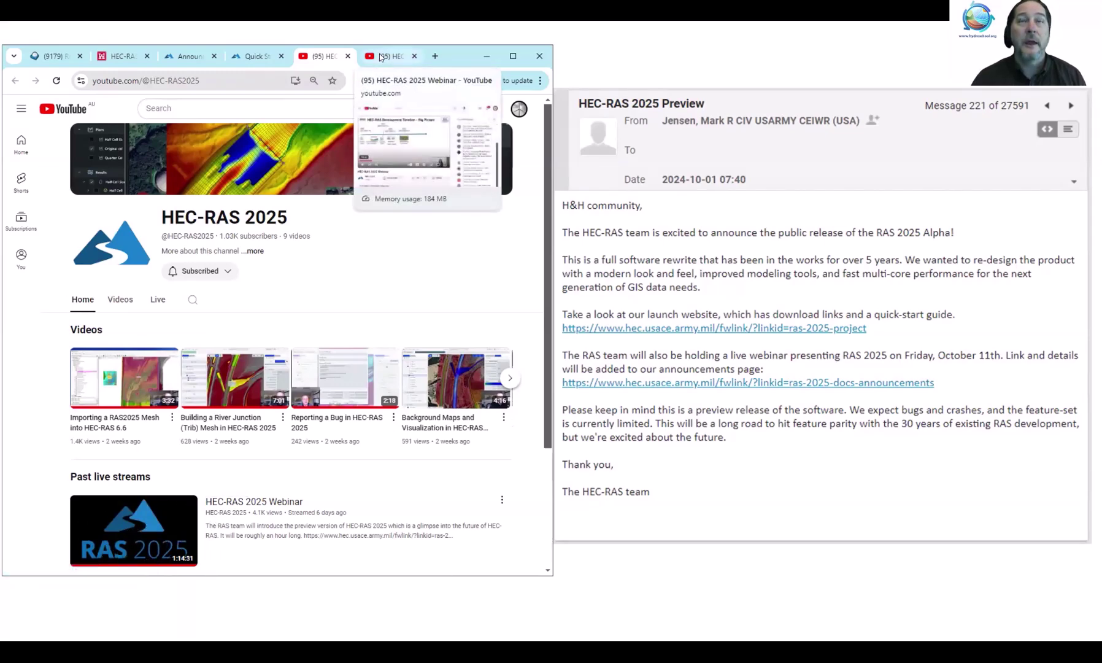
Step: Switch to the YouTube tab playing the HEC-RAS 2025 Webinar
left_click(380, 56)
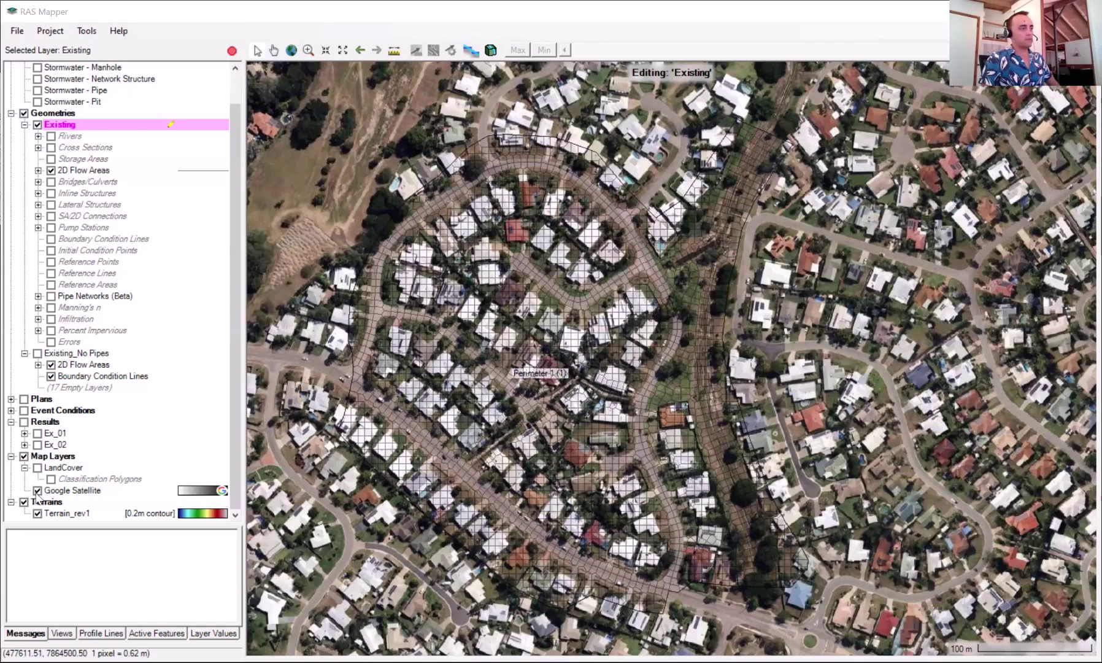
Step: Turn off Google Satellite to reveal terrain and expand Pipe Networks (Beta) showing Nodes and Conduits
left_click(36, 492)
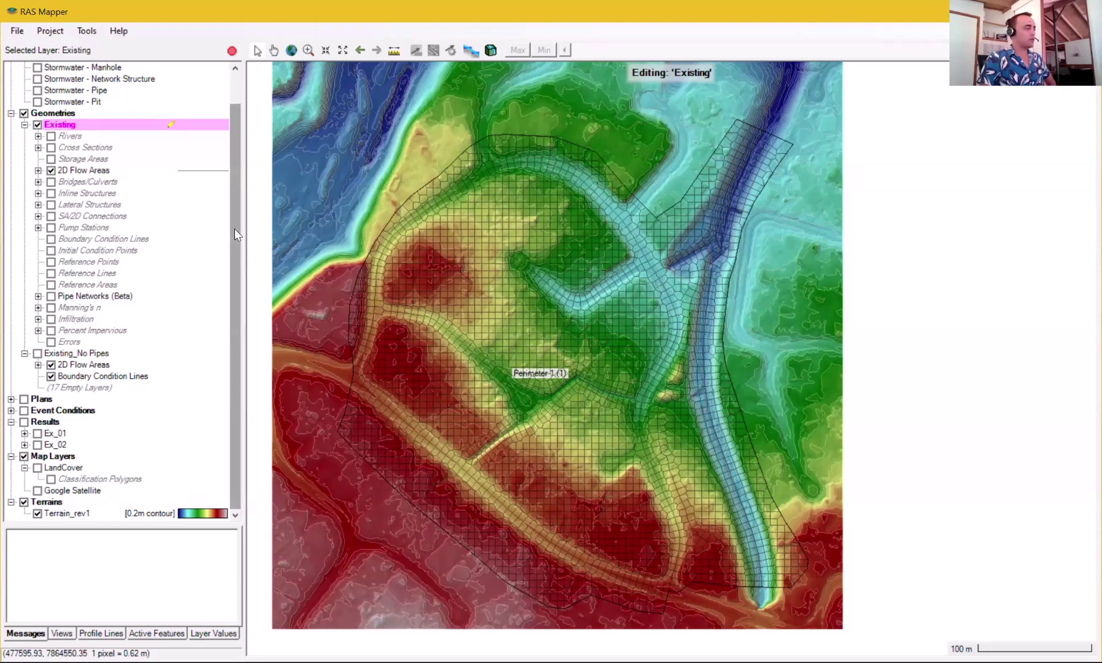
scroll(235, 219, "up", 1)
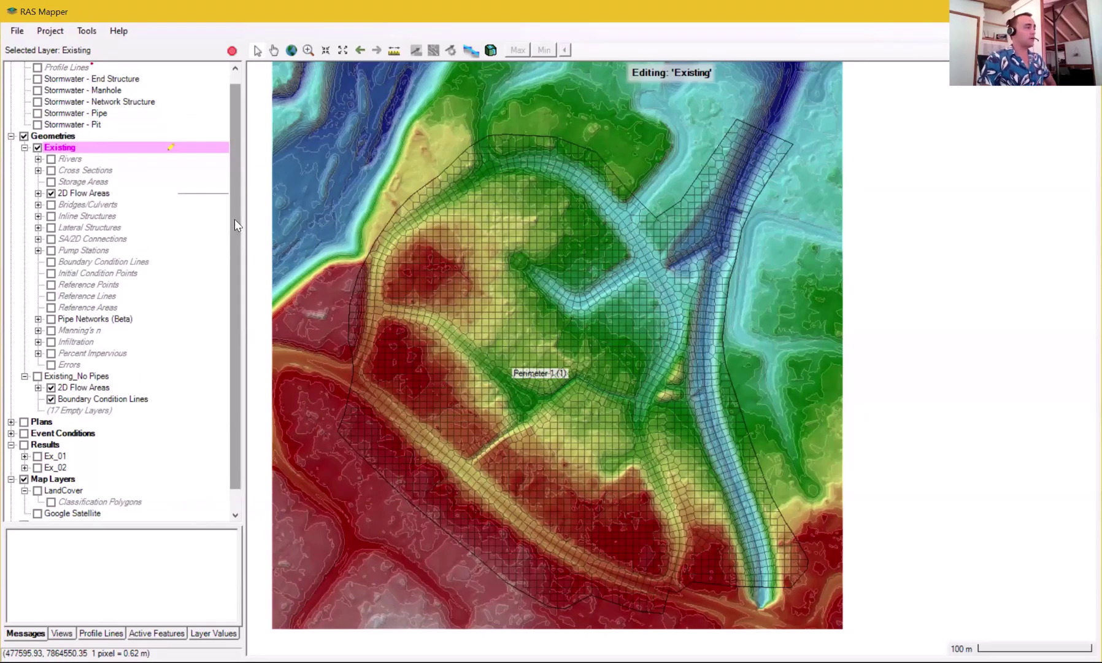
scroll(222, 224, "up", 1)
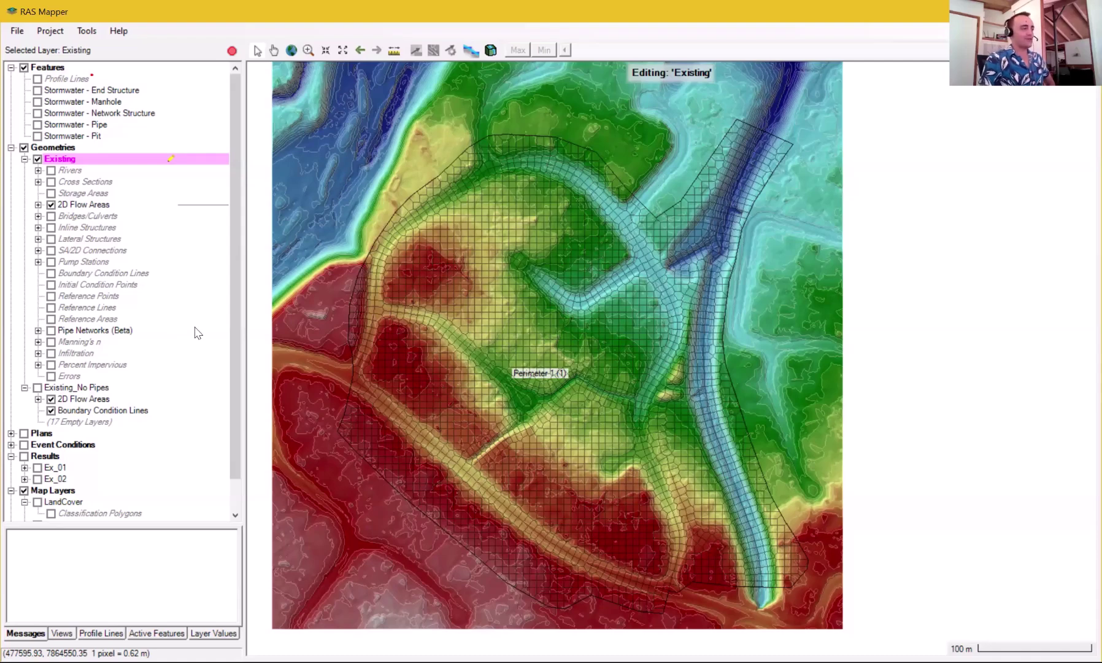
left_click(38, 331)
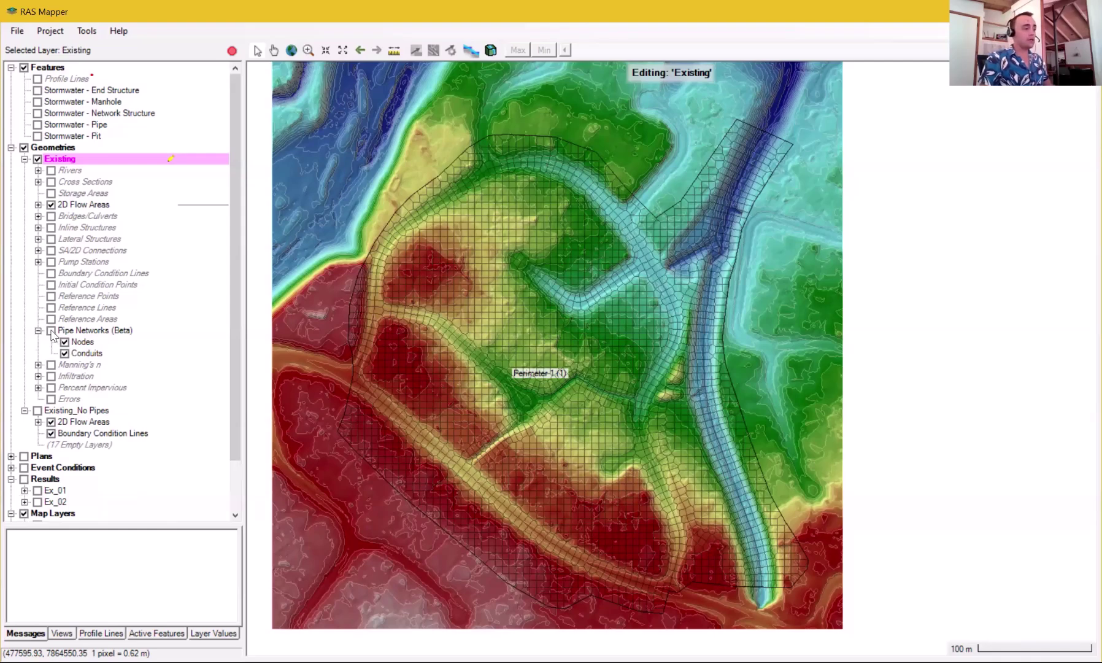
Step: Show the Pipe Networks (Beta) layer on the terrain, zoom in, and start editing Conduits
left_click(51, 330)
scroll(494, 321, "up", 1)
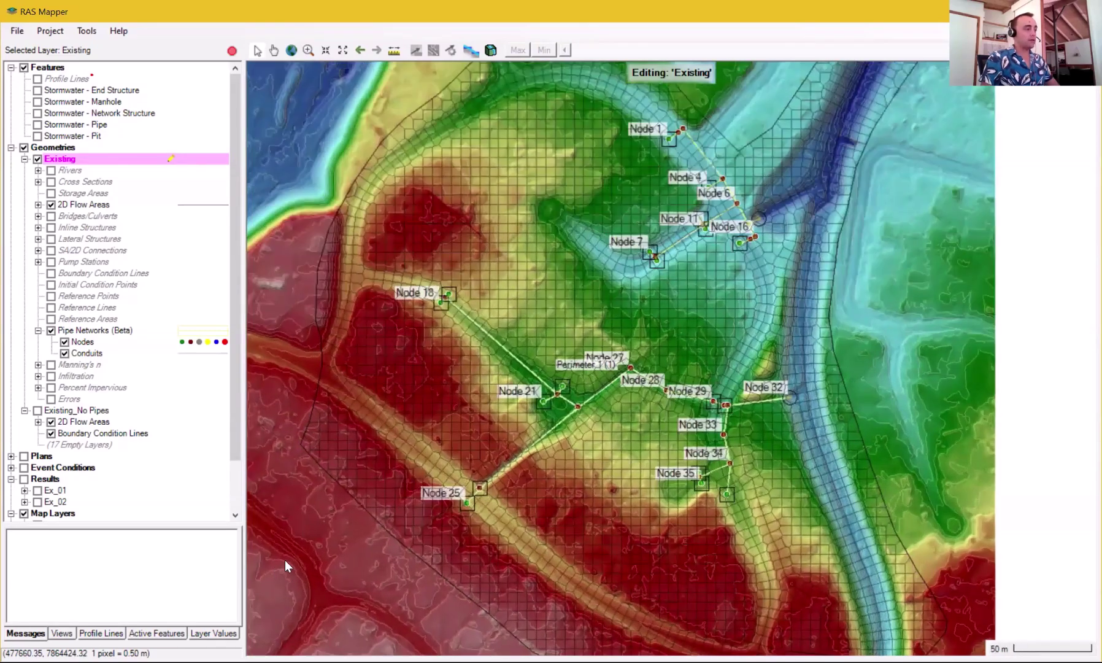
scroll(292, 547, "up", 1)
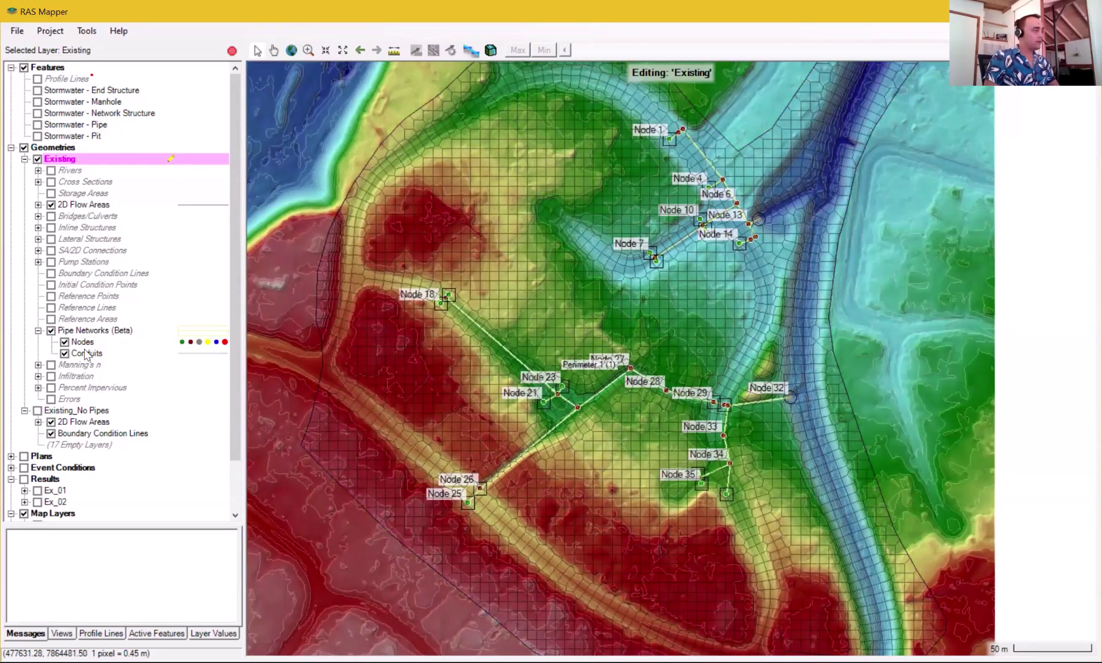
left_click(87, 354)
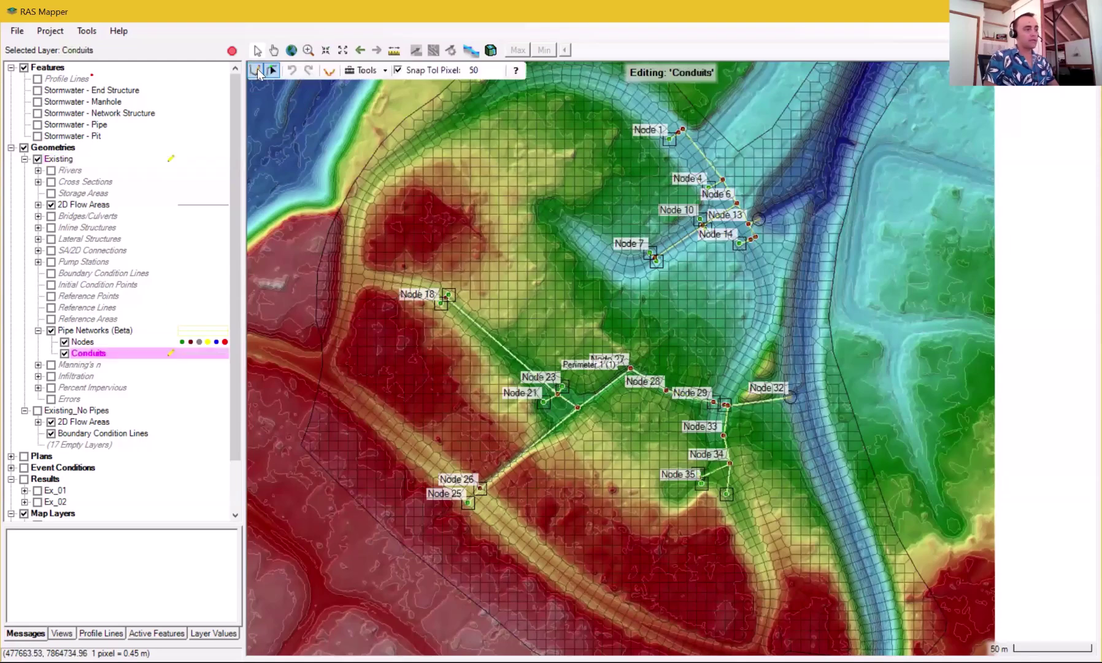
Step: Select the conduit chain from Node 29 back through Node 27 and Node 23 to Node 18
left_click(257, 71)
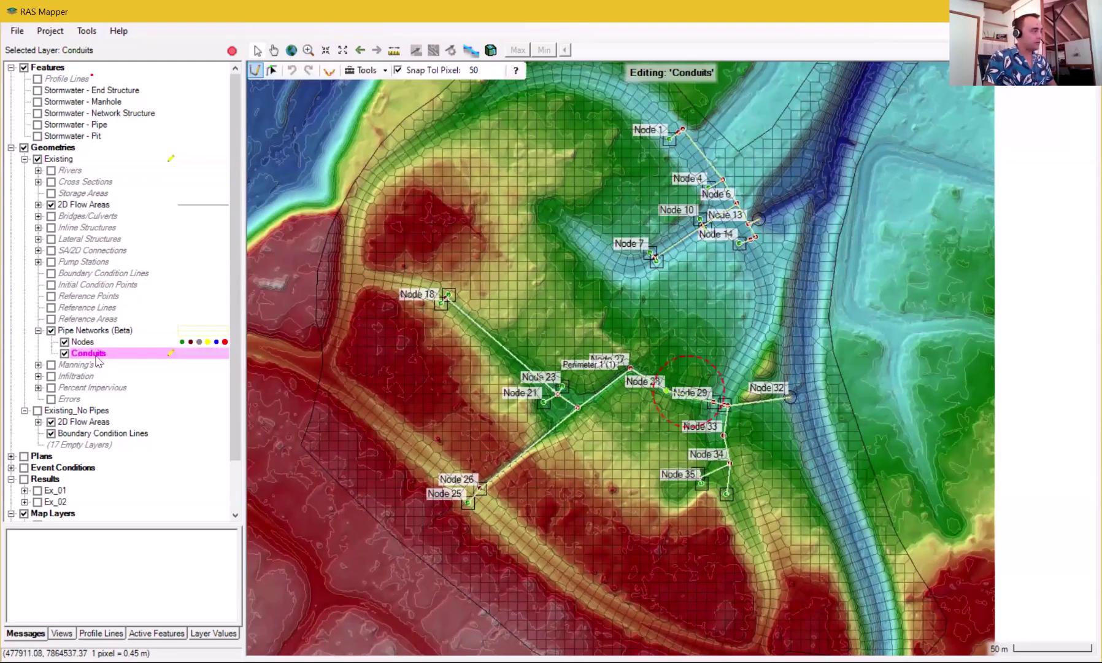
left_click(688, 411)
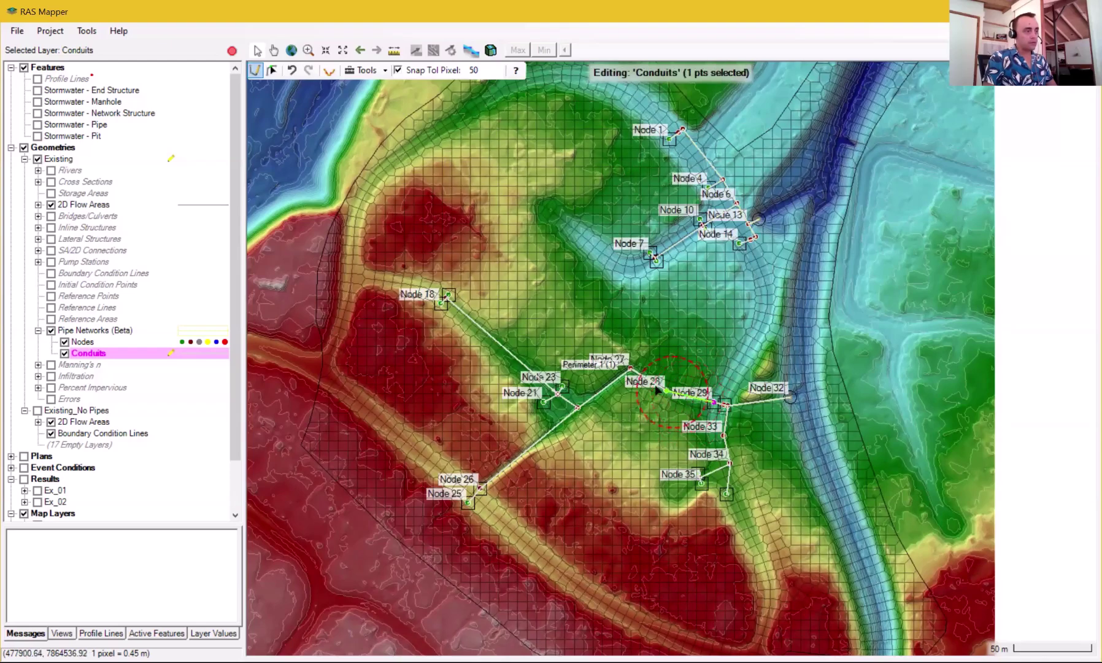
key("Escape")
left_click(613, 385)
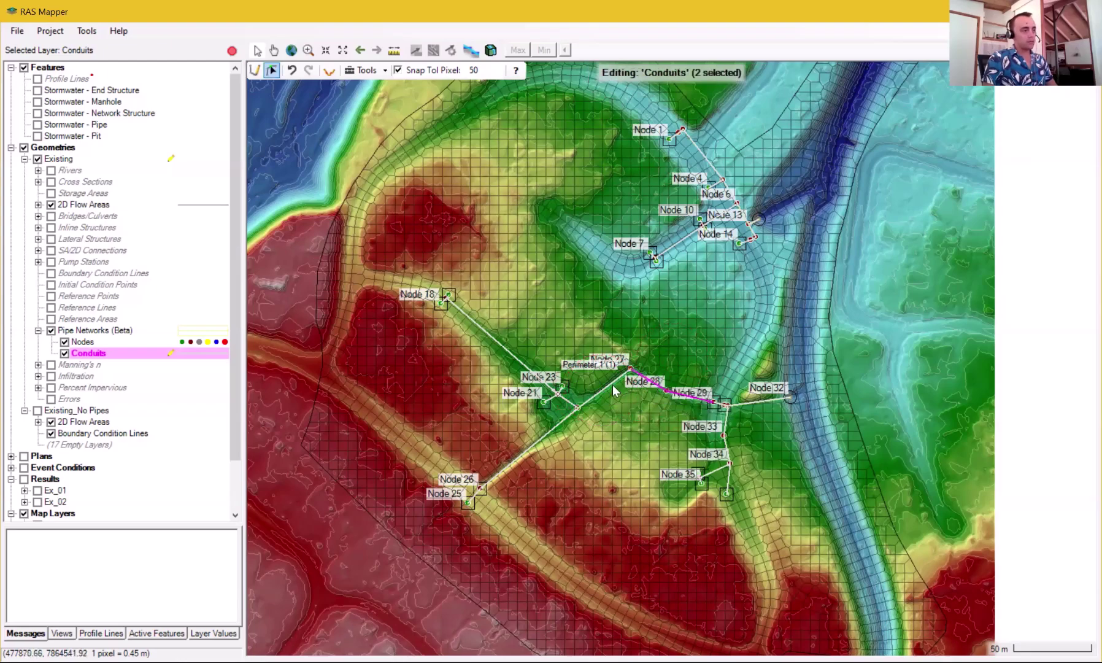
left_click(558, 406, "ctrl")
left_click(568, 404, "ctrl")
left_click(524, 366, "ctrl")
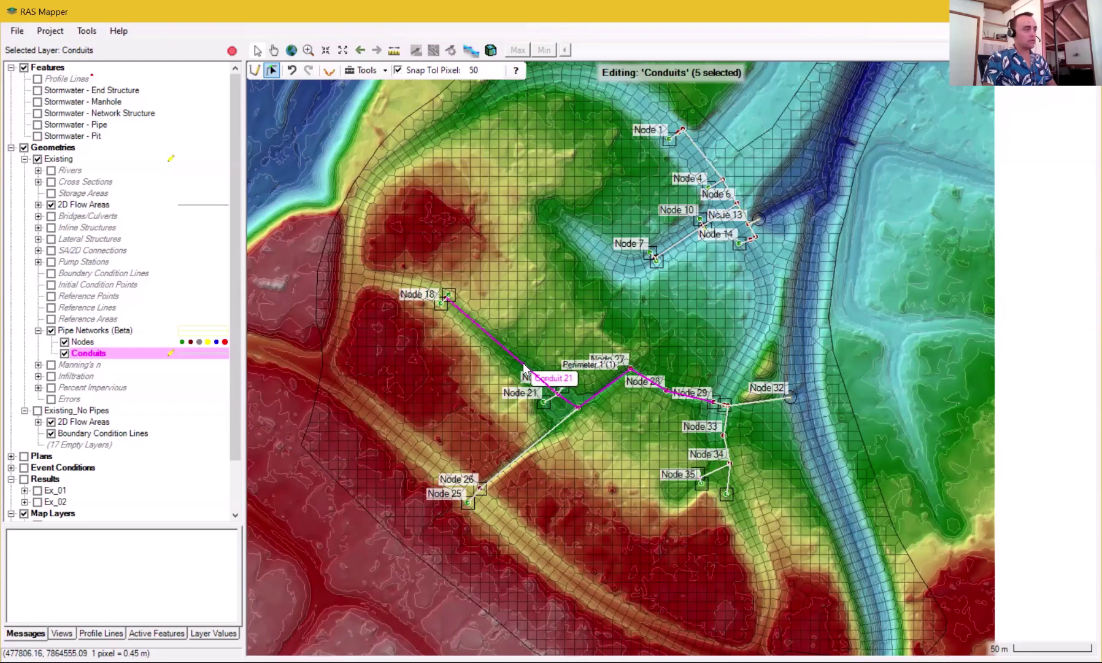
Step: Plot the conduit profile for the selected conduits via Selected Features
right_click(524, 367)
mouse_move(592, 432)
left_click(767, 620)
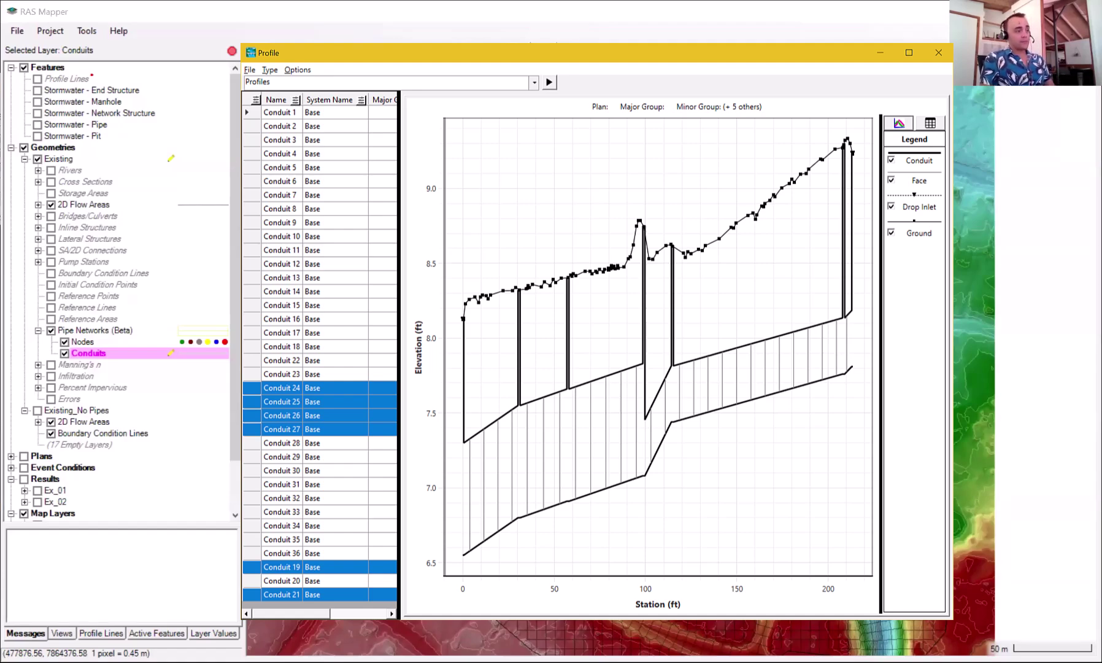
Step: Close the profile plot, clear the conduit selection, and zoom back out to the full network
left_click(938, 53)
left_click(656, 338)
scroll(658, 336, "down", 2)
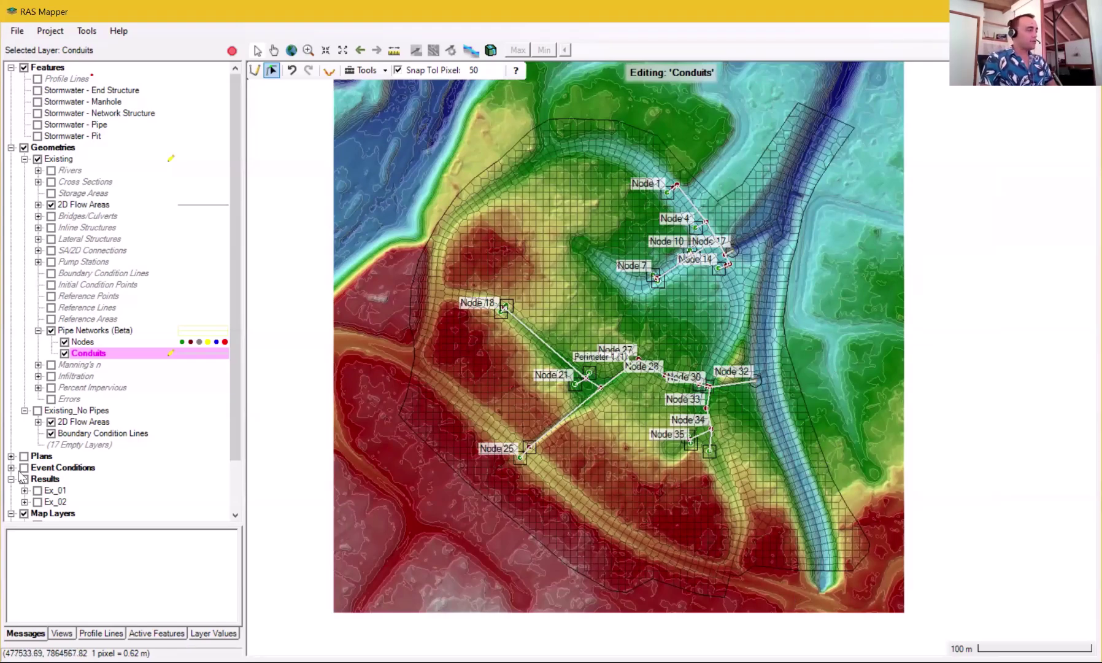
Step: Show the Ex_01 compute messages, scroll to the unstable pipe flow report for Base, and close the log
right_click(51, 490)
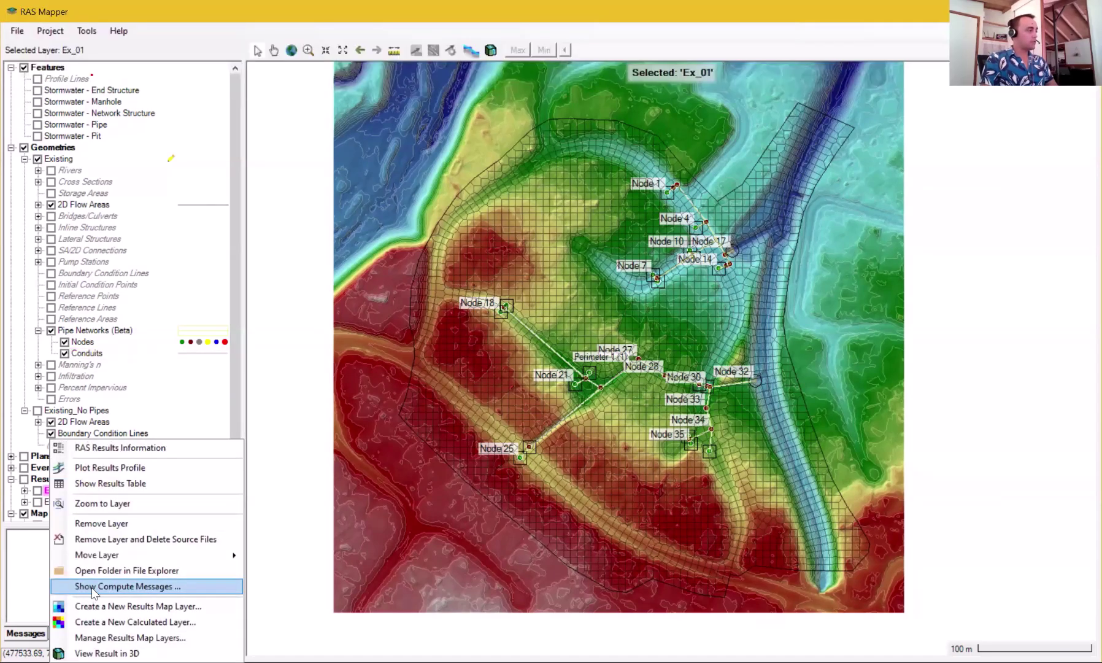
left_click(94, 588)
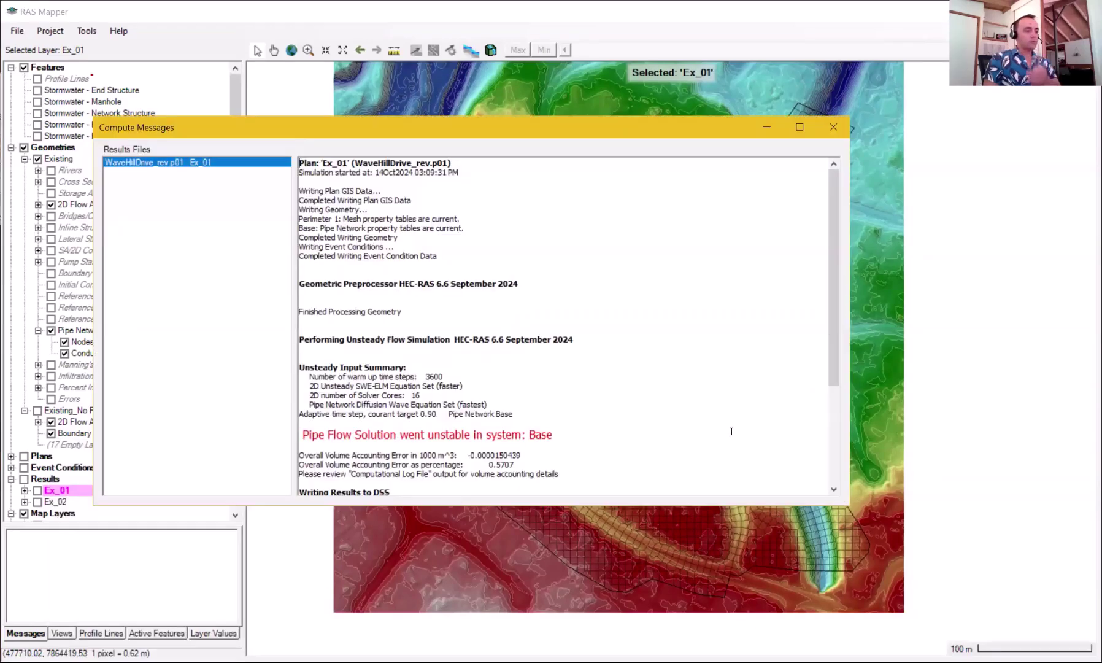
scroll(678, 402, "down", 3)
left_click(842, 132)
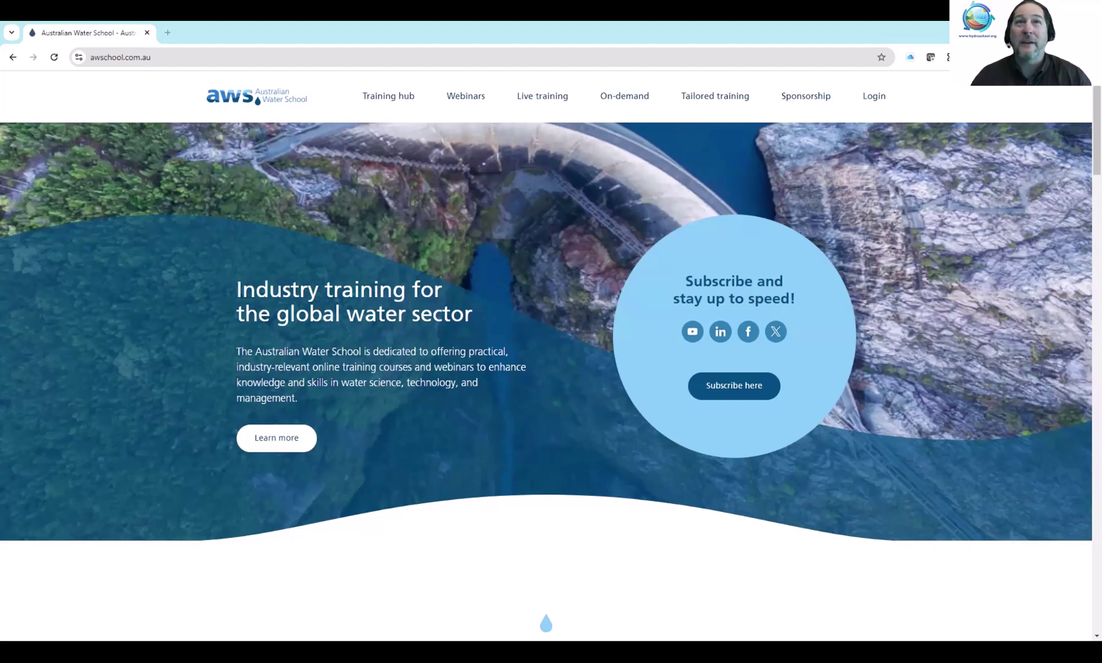
mouse_move(533, 100)
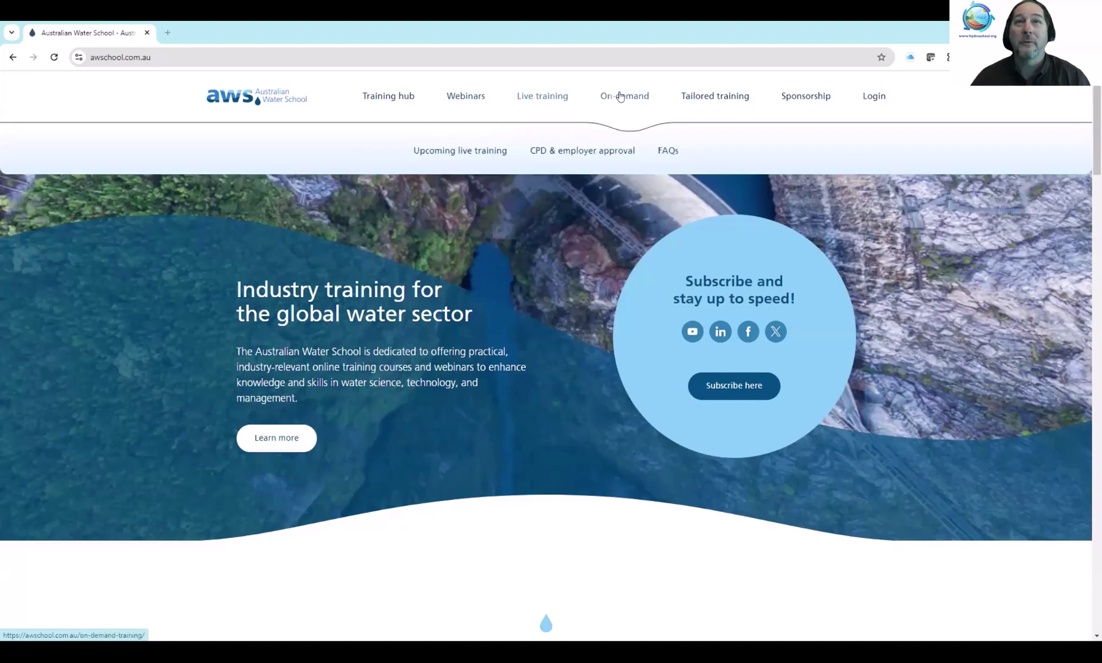
mouse_move(621, 95)
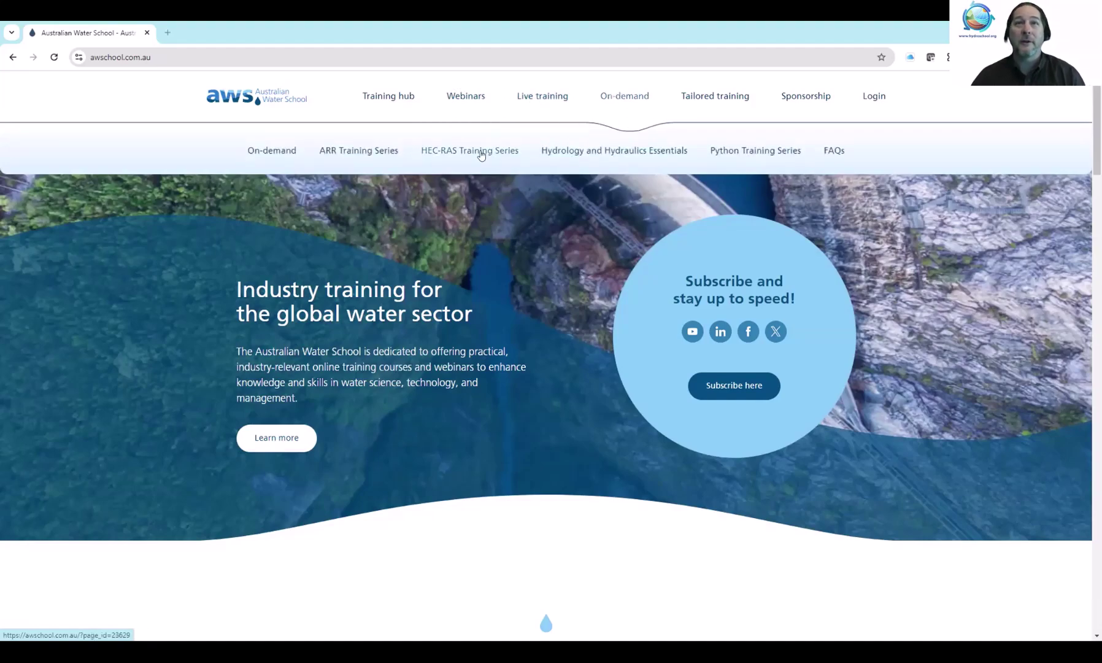
left_click(482, 156)
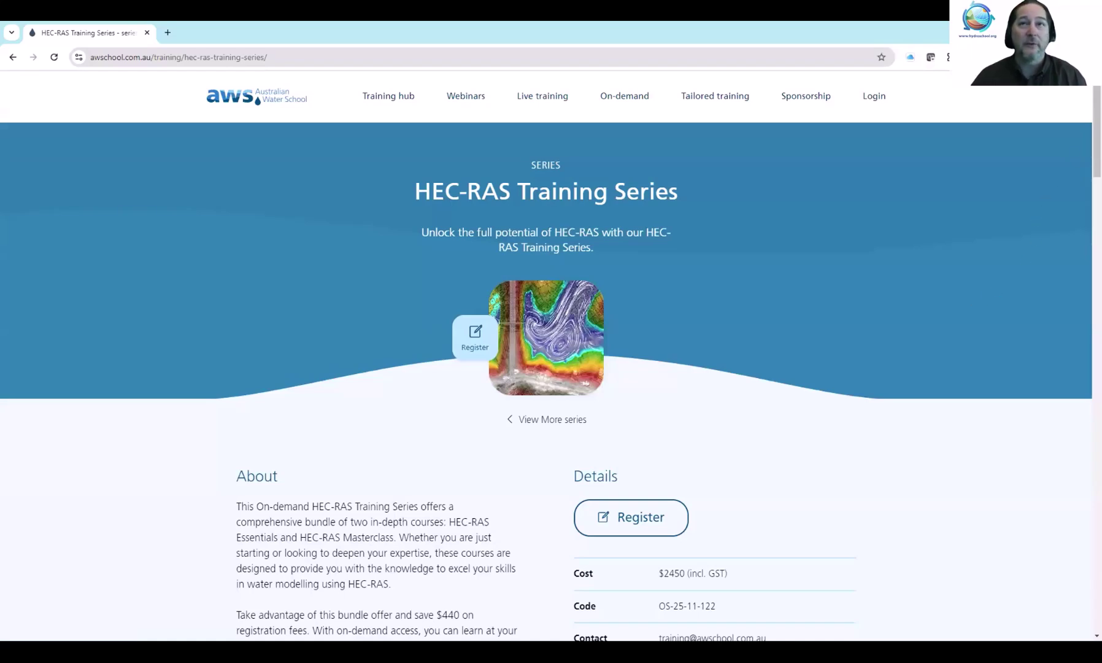
mouse_move(513, 98)
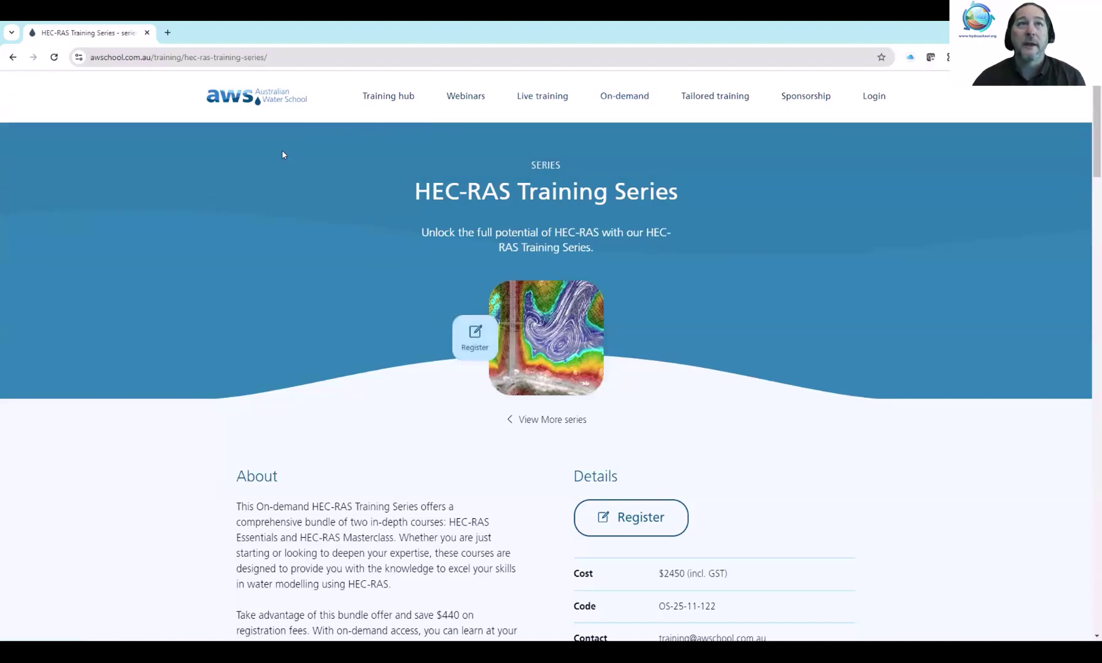
left_click(233, 106)
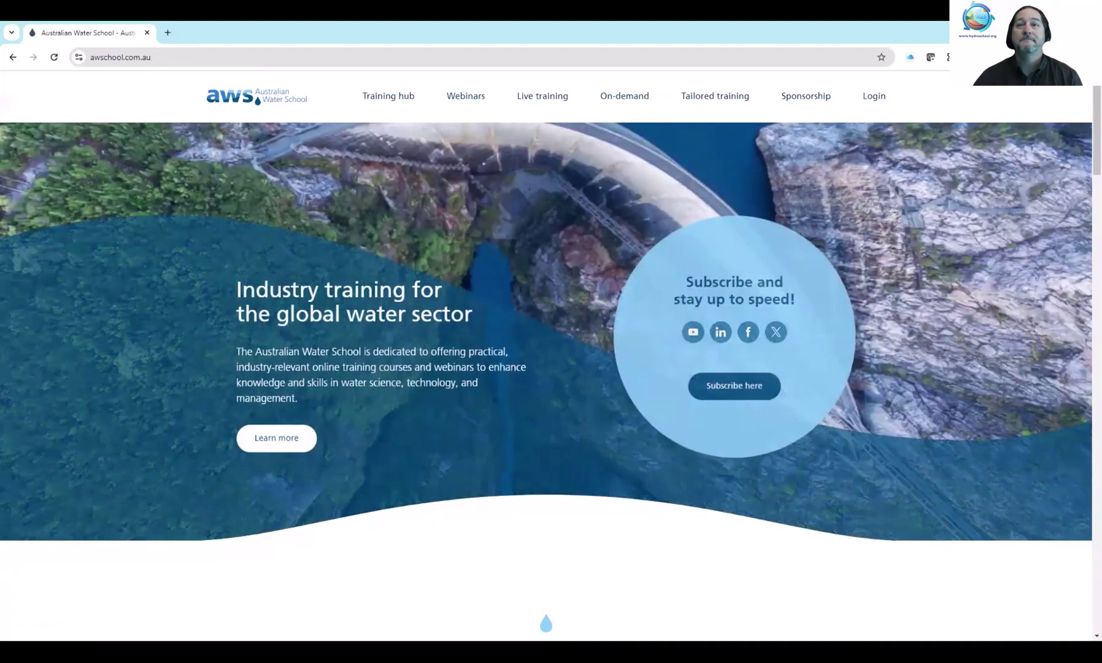